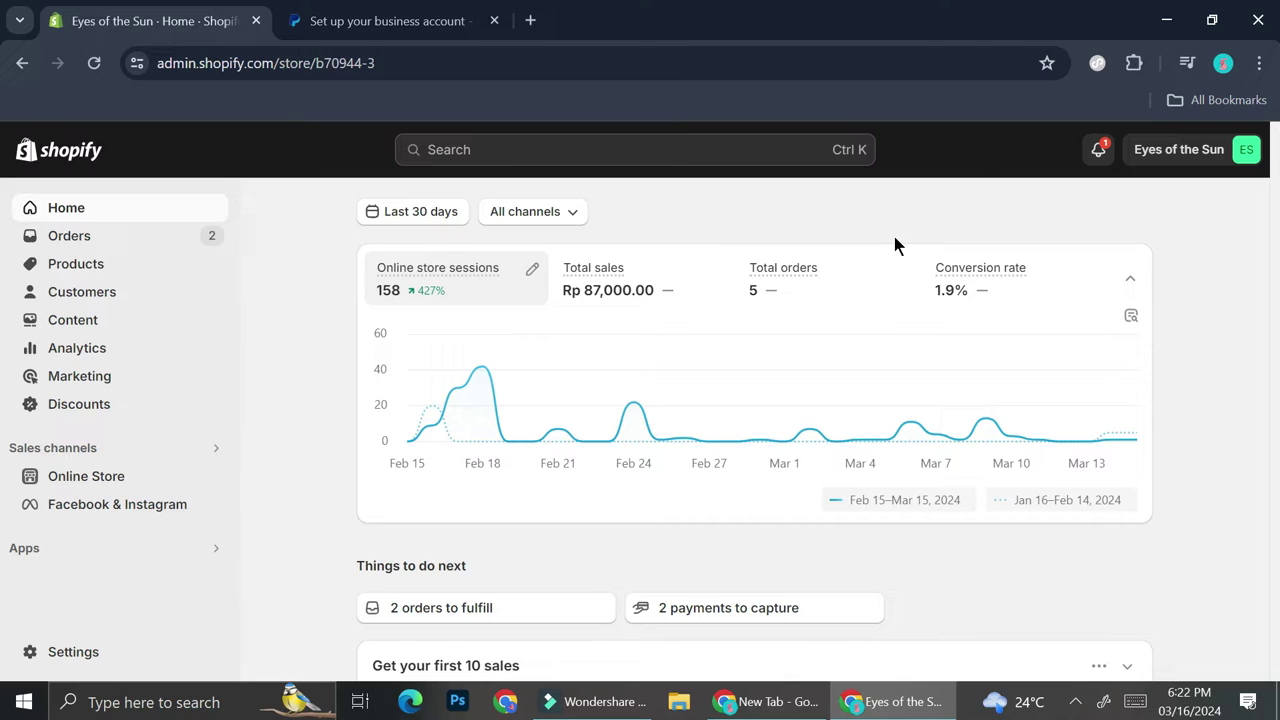
# - Check in Shopify's Payments settings that PayPal is Active, then go to the PayPal sign-up tab
pyautogui.click(57, 654)
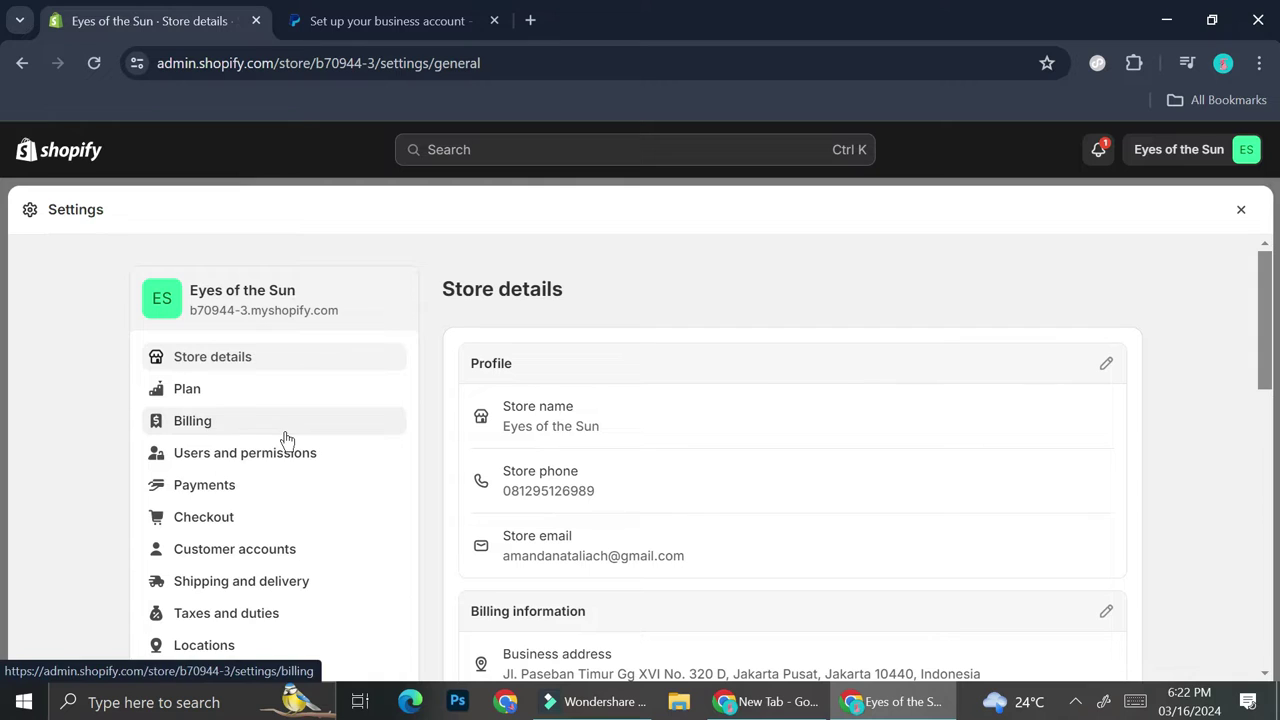
pyautogui.scroll(-1, 286, 440)
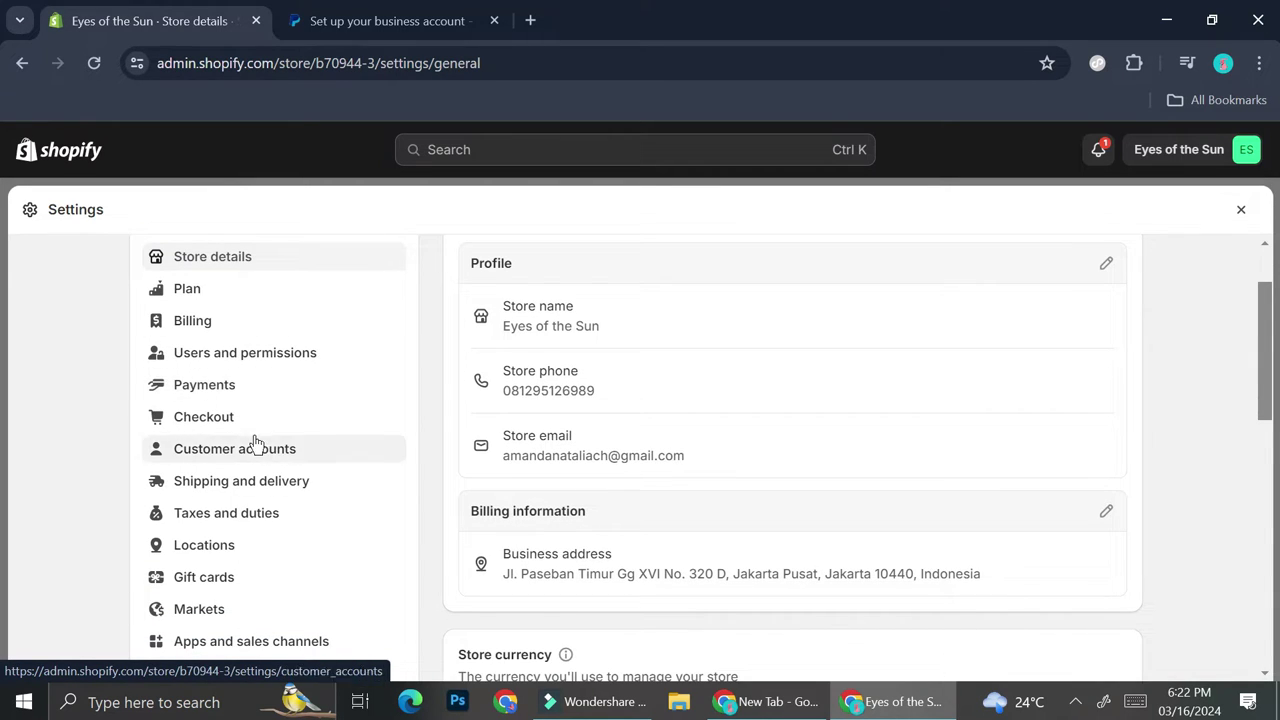
pyautogui.click(263, 381)
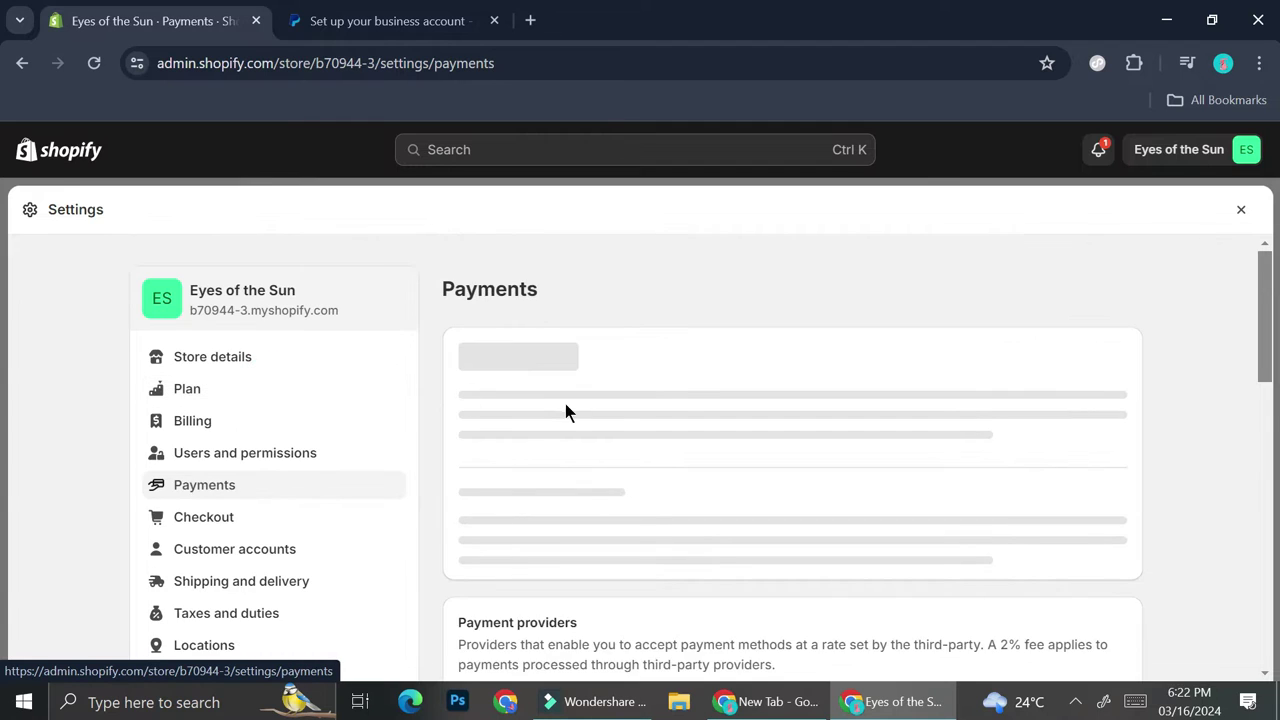
pyautogui.scroll(-2, 714, 372)
pyautogui.scroll(2, 714, 380)
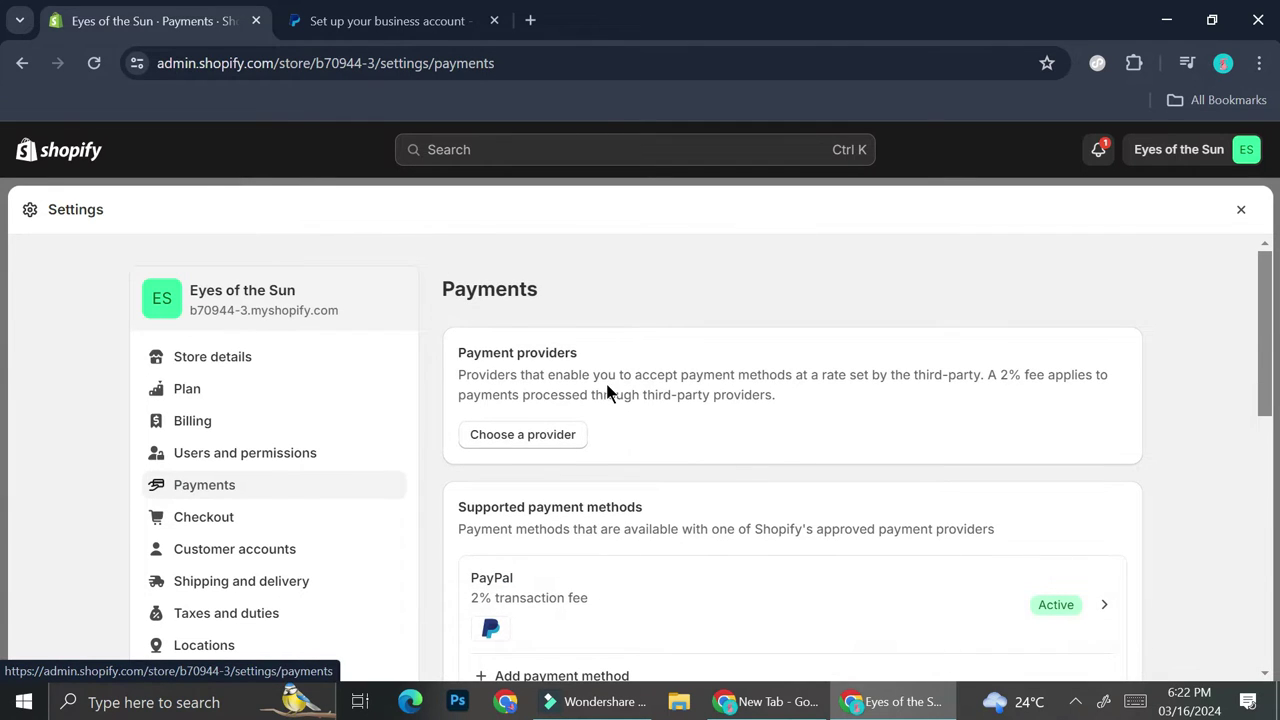
pyautogui.scroll(-1, 684, 430)
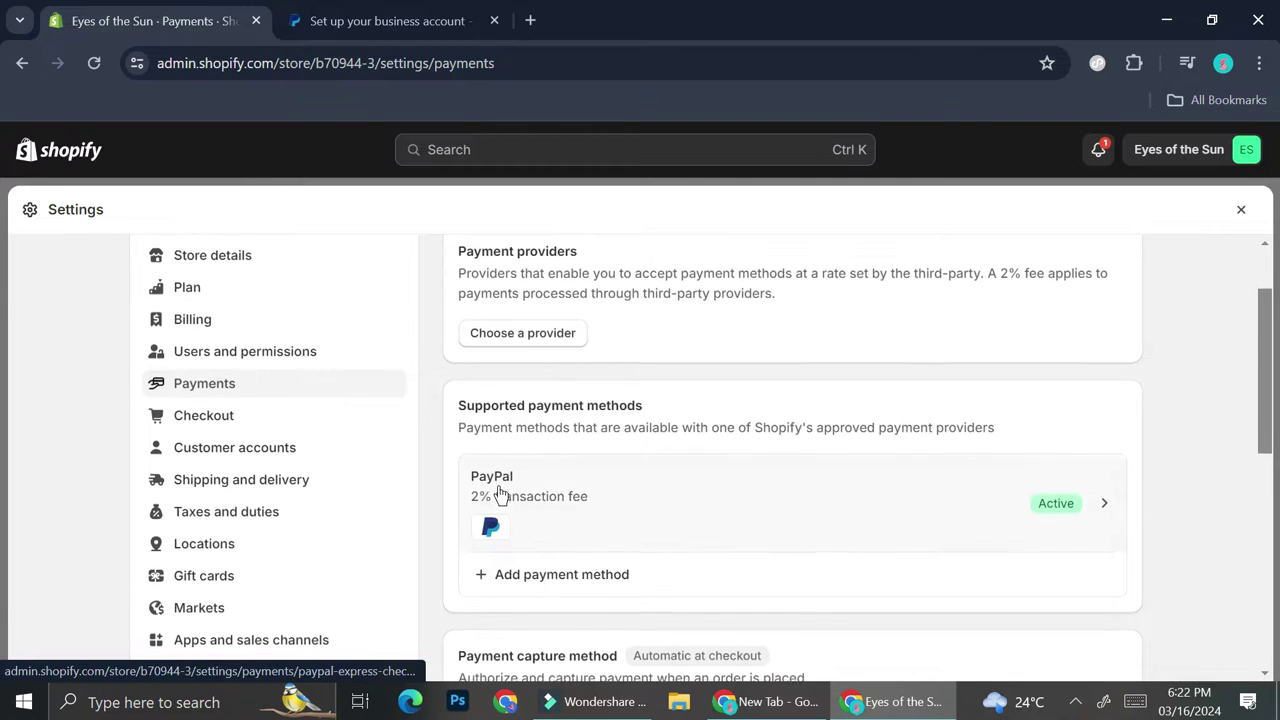
pyautogui.scroll(-1, 502, 460)
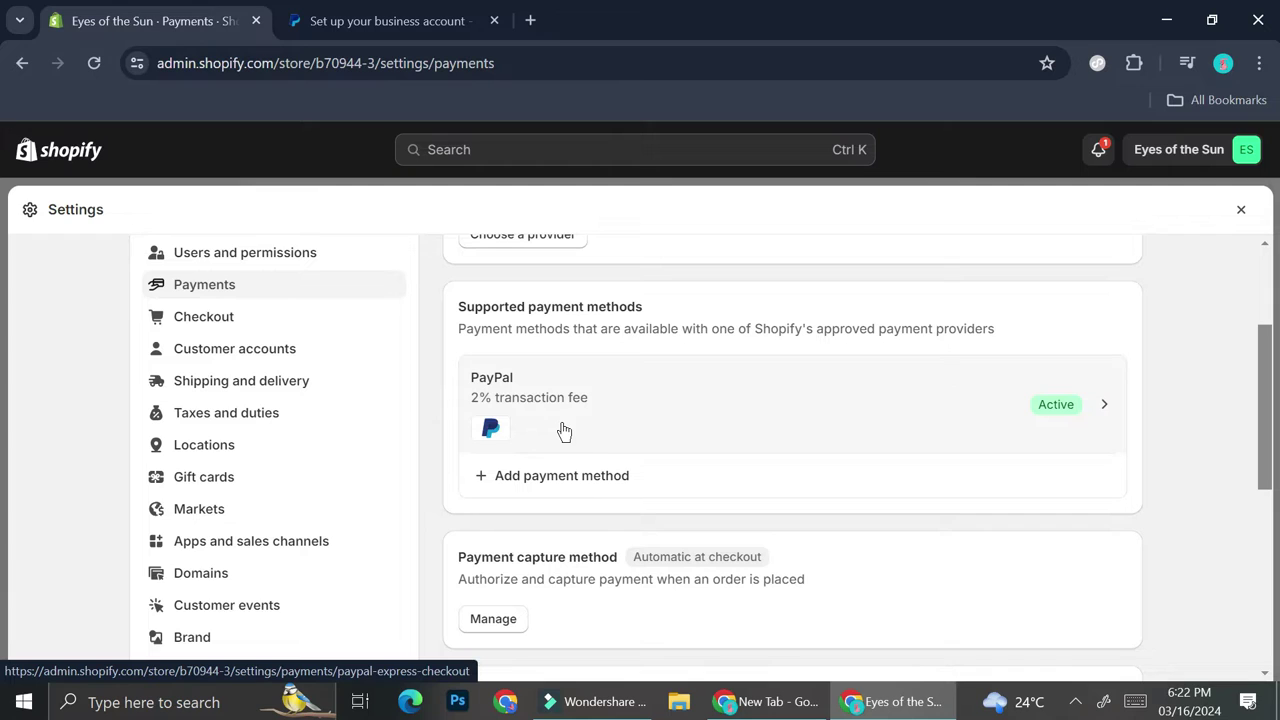
pyautogui.click(404, 18)
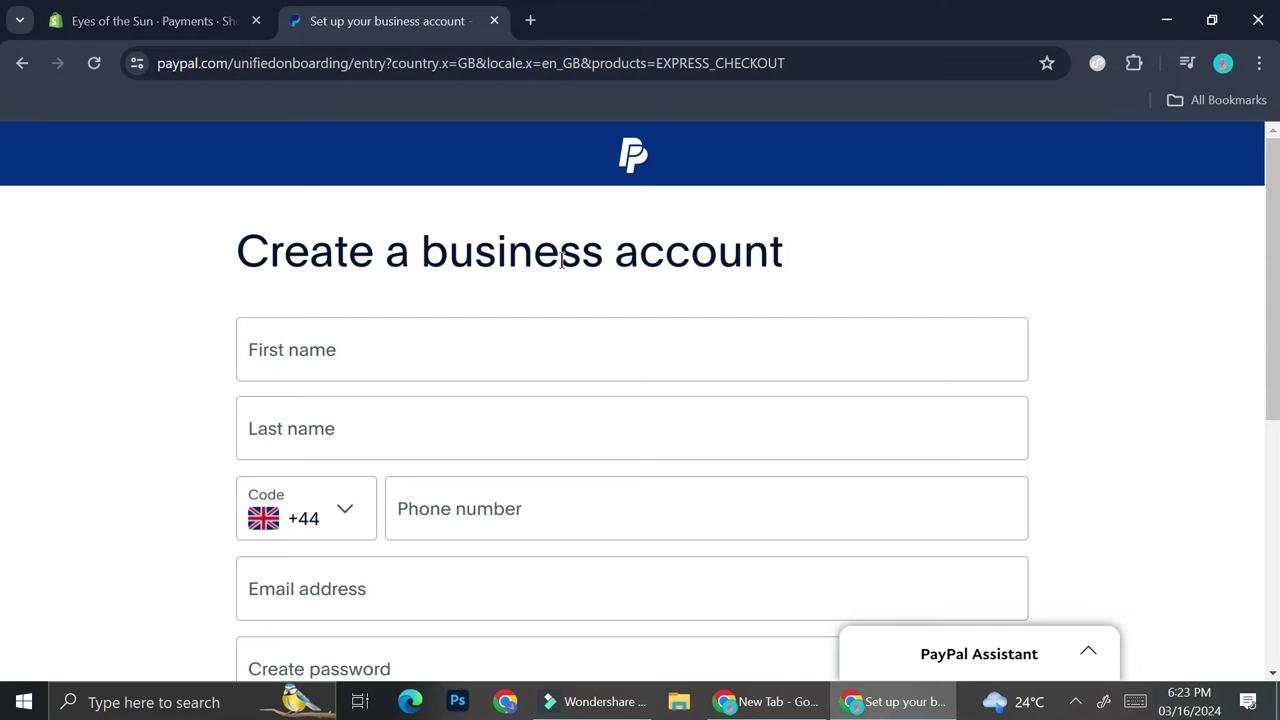
# - Accept PayPal's User Agreement and Privacy Statement and submit the business account form
pyautogui.scroll(-4, 457, 289)
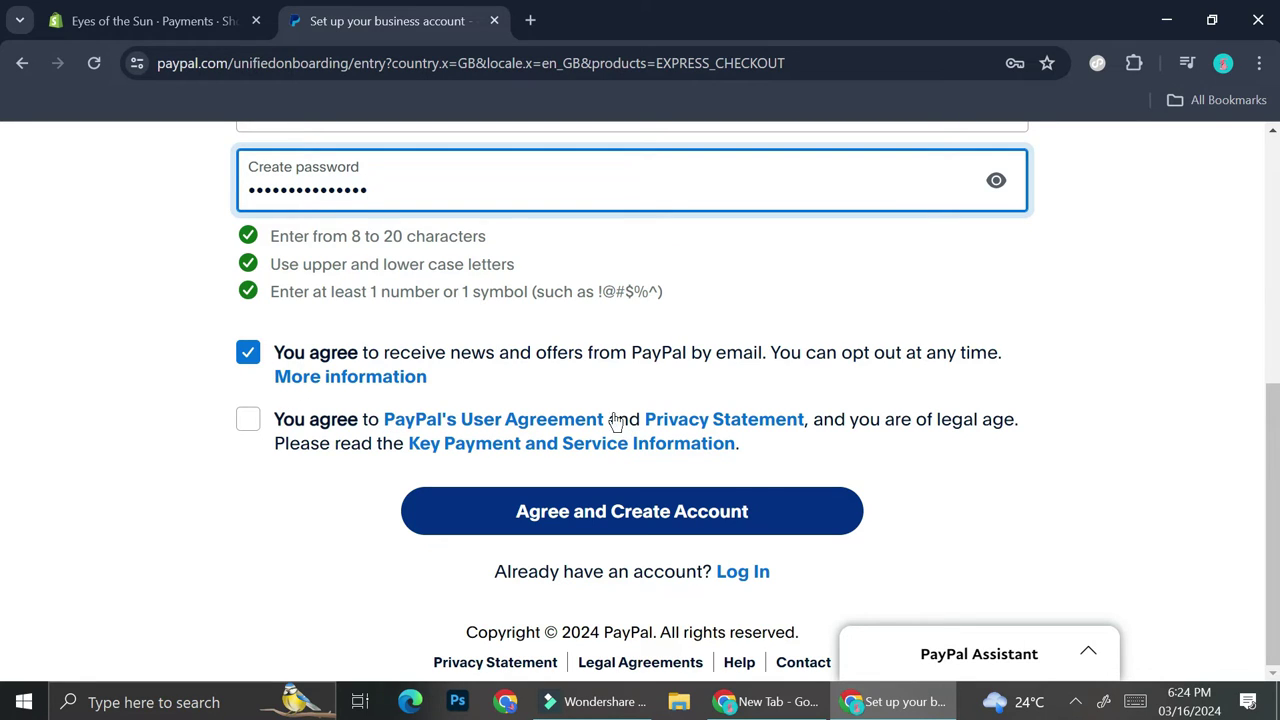
pyautogui.click(250, 422)
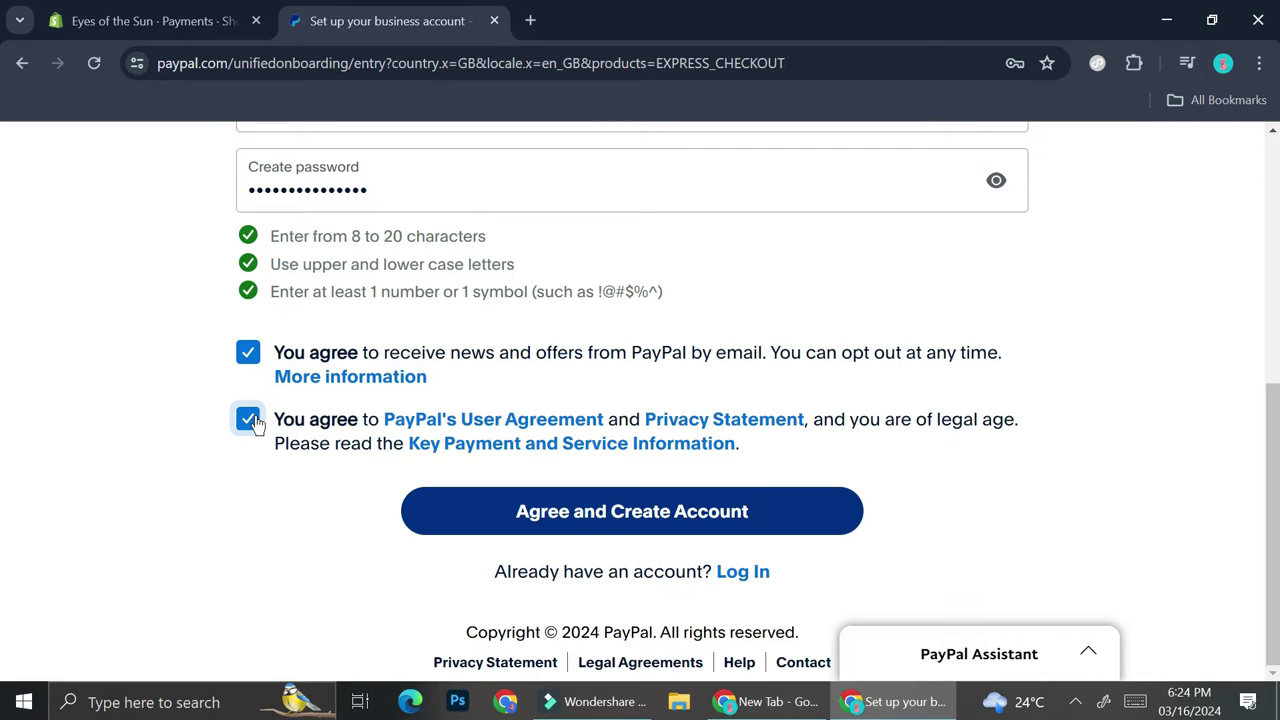
pyautogui.click(808, 528)
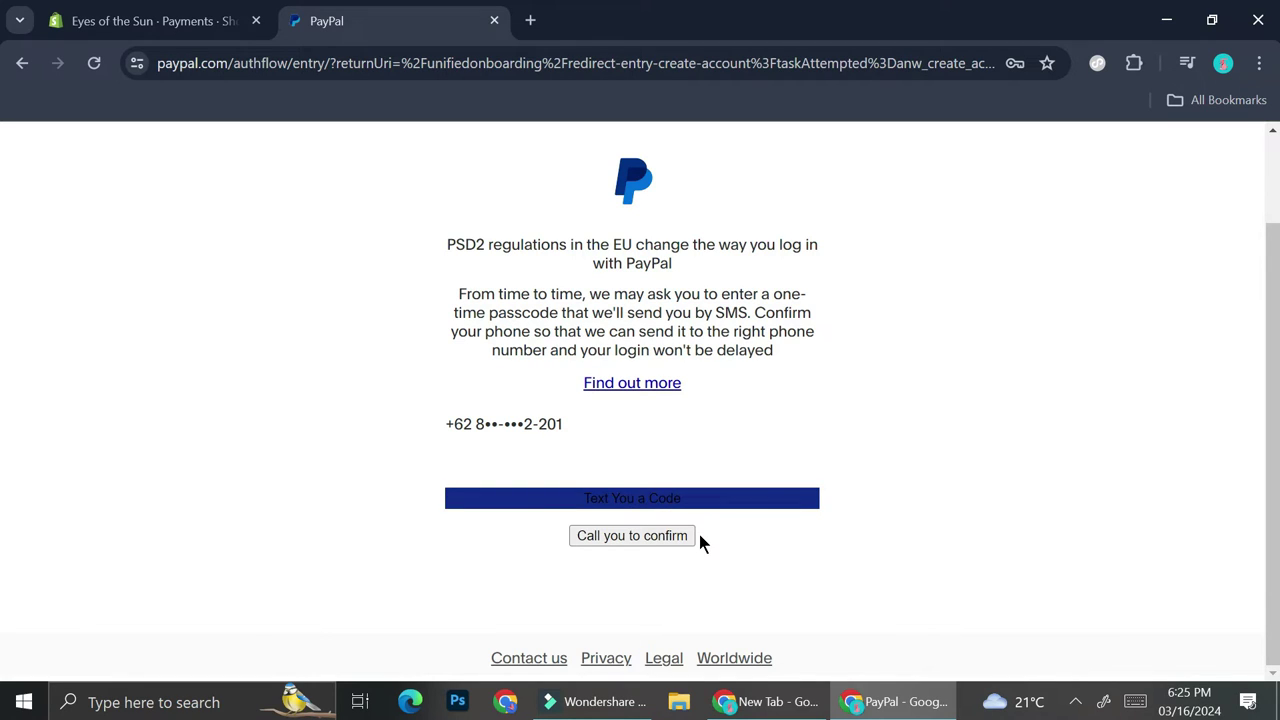
# - Request a texted code, paste the six-digit code and submit it to verify the phone
pyautogui.click(648, 509)
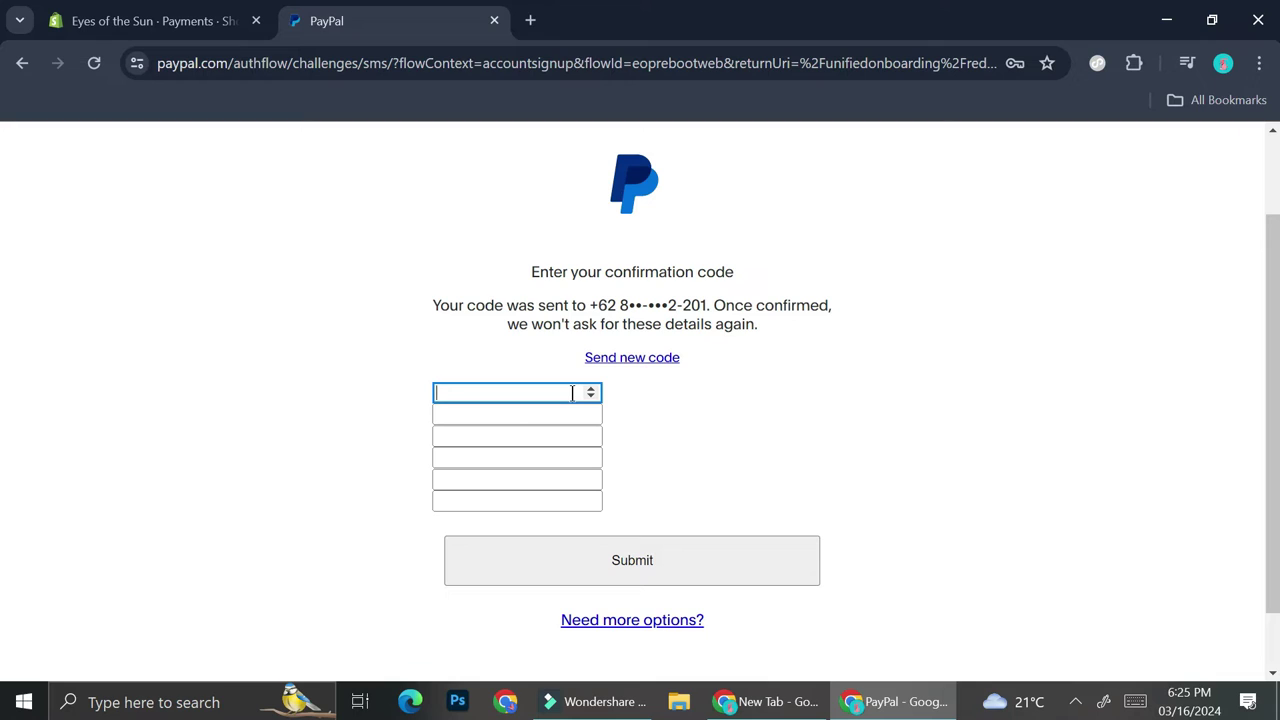
pyautogui.write('297136')
pyautogui.click(674, 569)
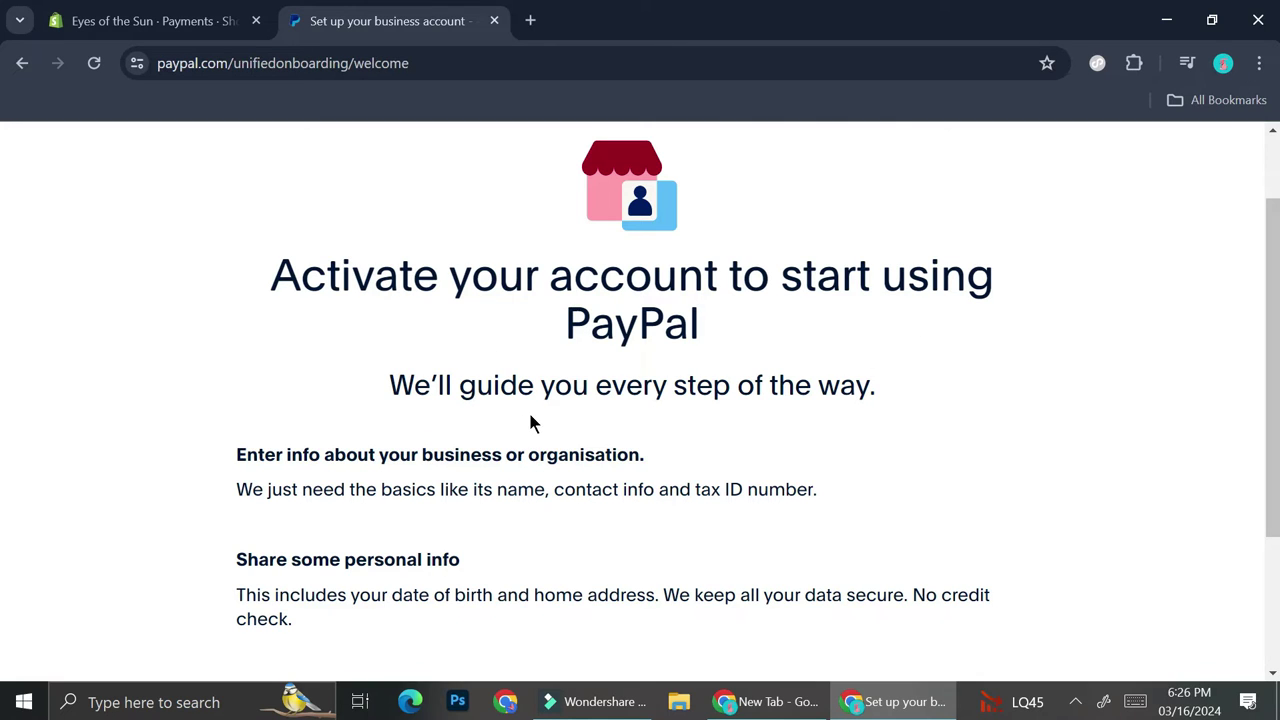
# - Start the guided activation with Let's Go! on PayPal's welcome page
pyautogui.scroll(-2, 547, 412)
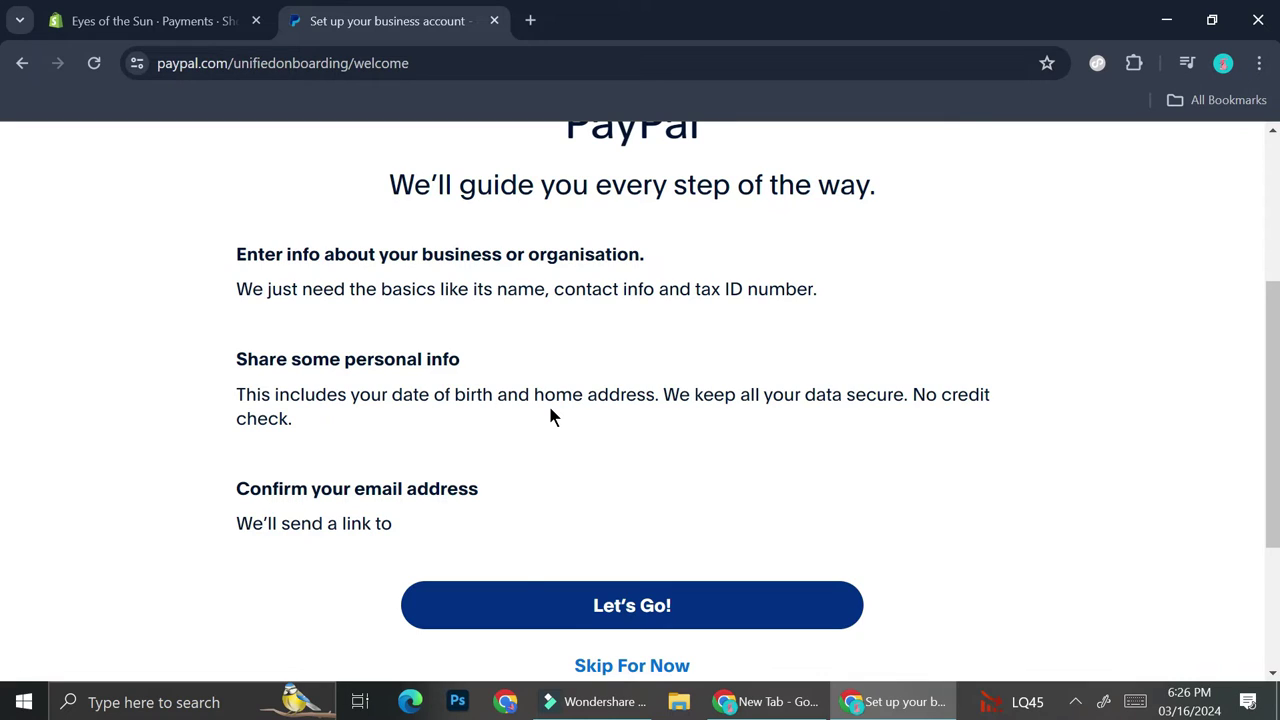
pyautogui.scroll(-2, 550, 505)
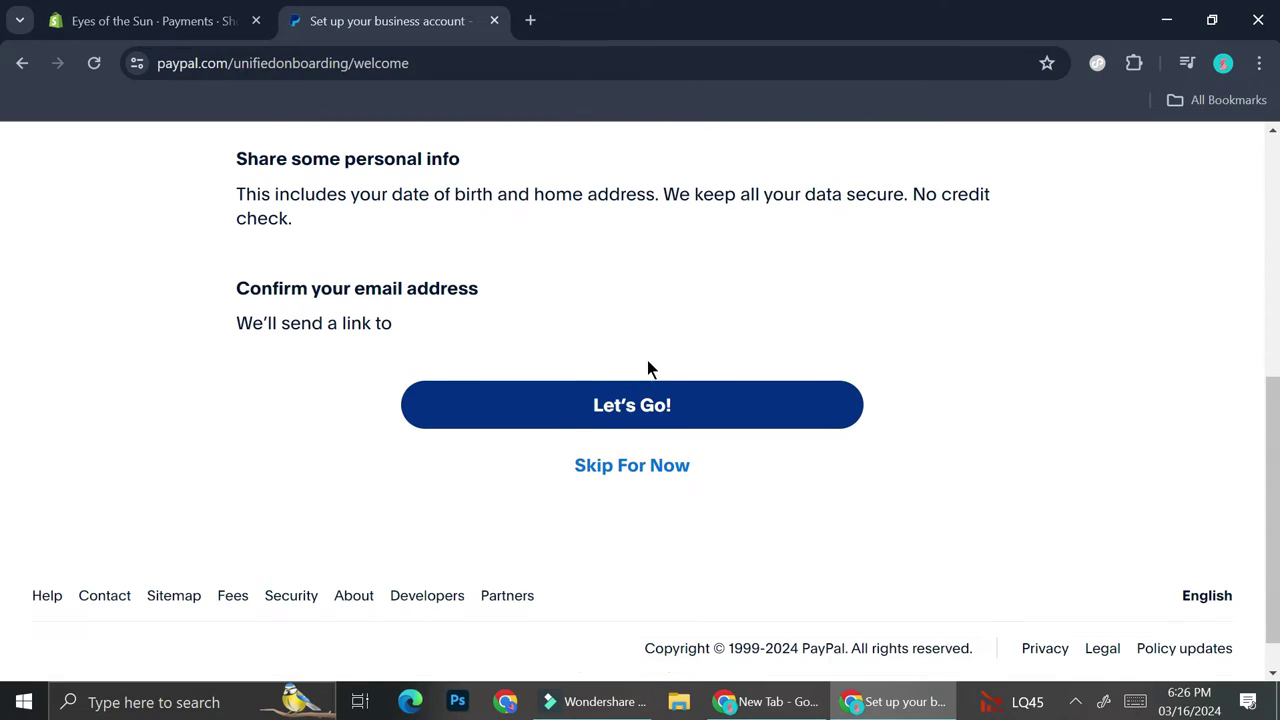
pyautogui.scroll(1, 641, 367)
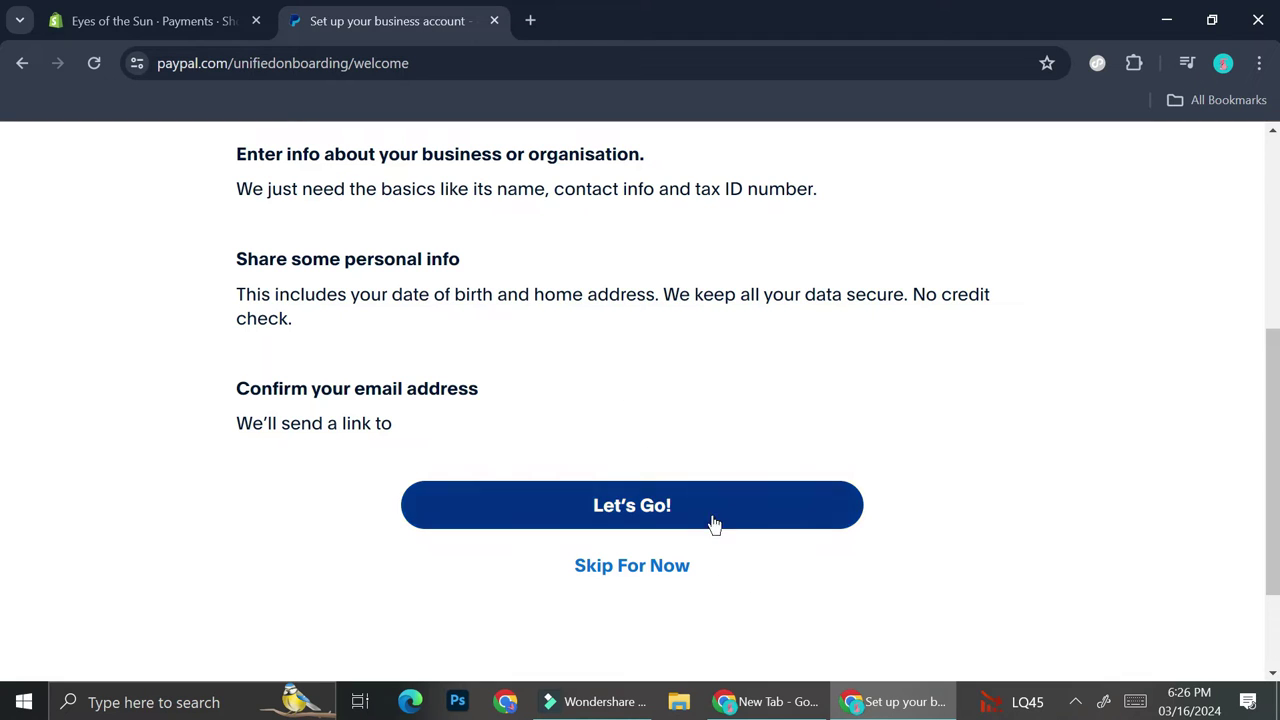
pyautogui.click(629, 504)
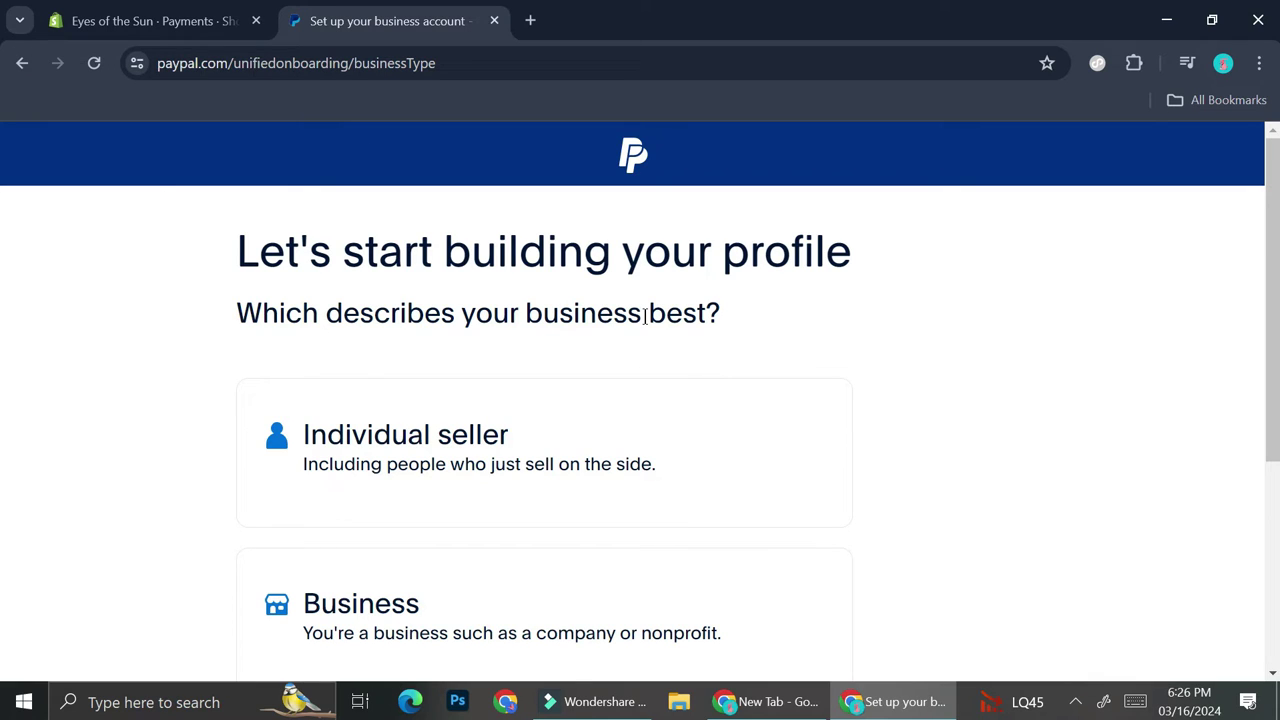
# - Choose Individual seller as the business type and continue past the personal info page
pyautogui.scroll(-1, 645, 316)
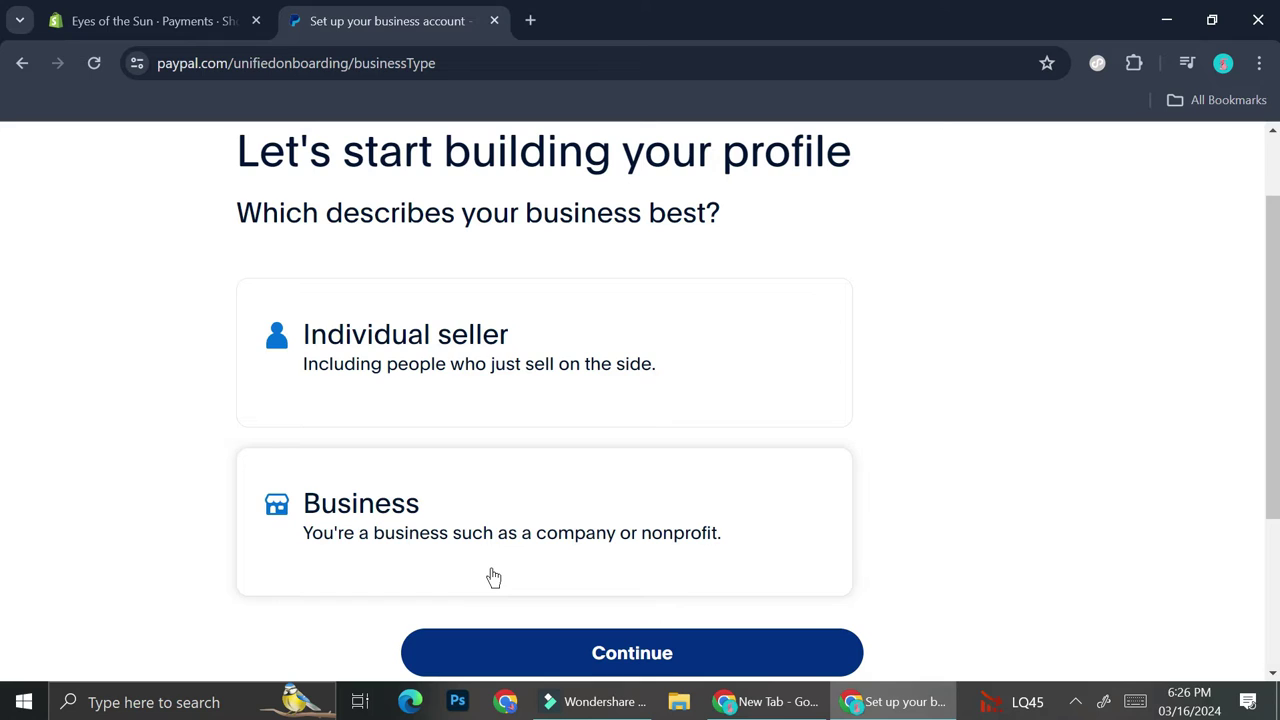
pyautogui.click(531, 326)
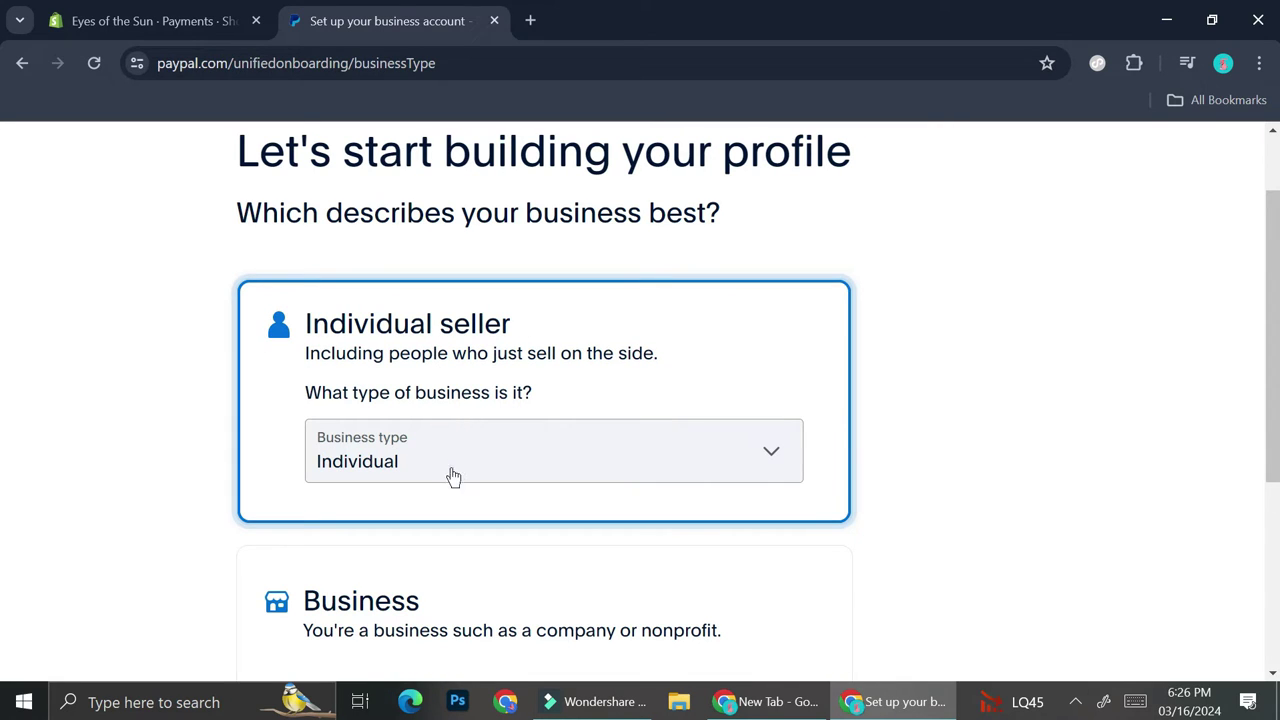
pyautogui.scroll(-4, 800, 452)
pyautogui.click(703, 418)
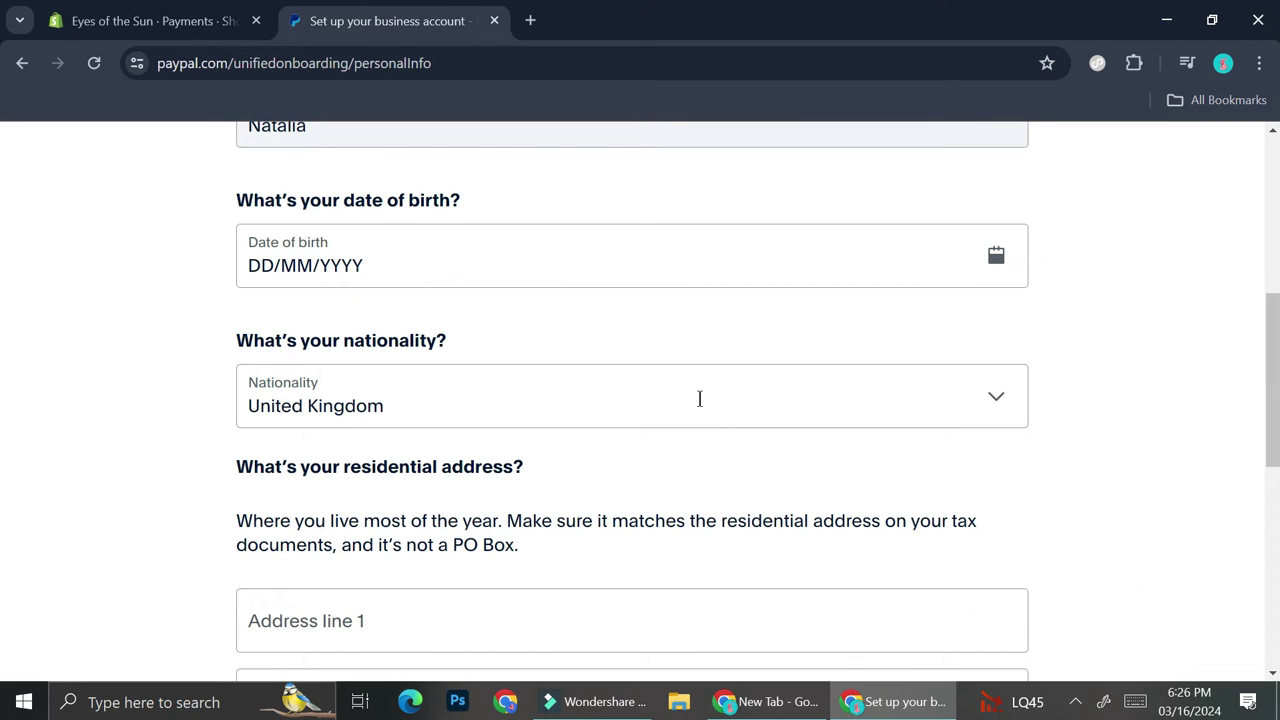
pyautogui.scroll(-2, 0, 377)
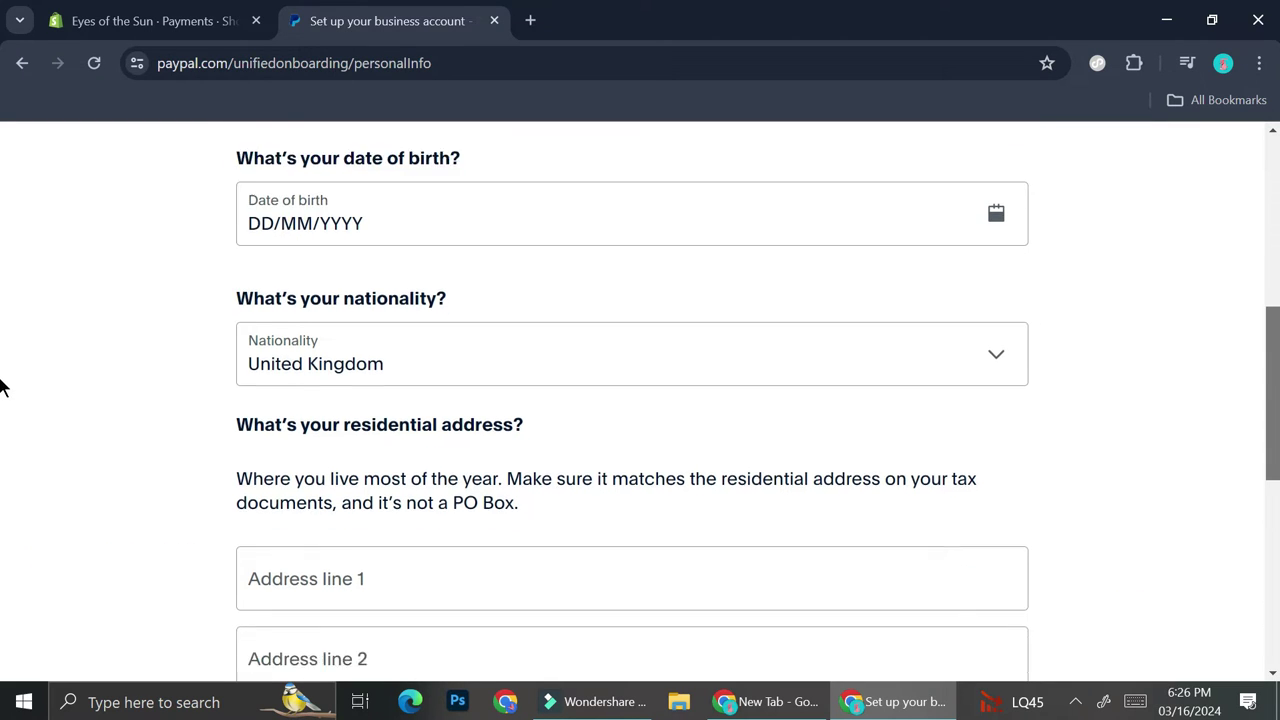
pyautogui.scroll(1, 0, 420)
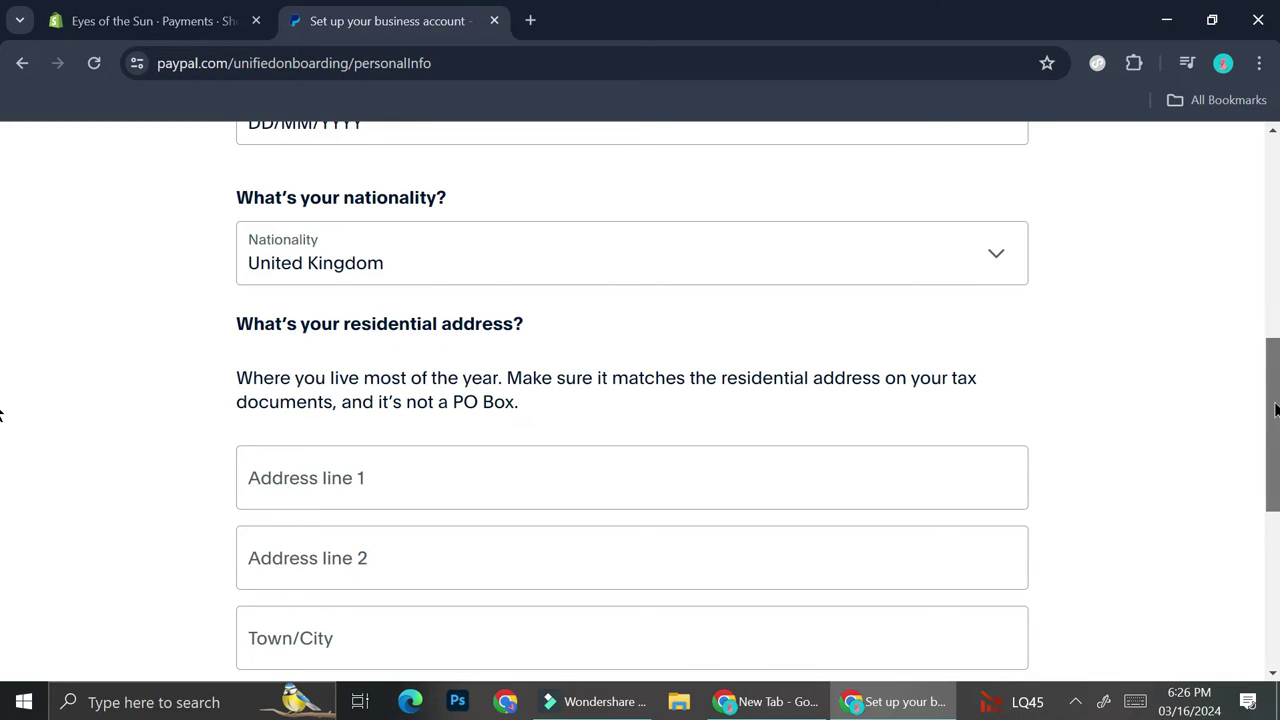
pyautogui.moveTo(1275, 410); pyautogui.dragTo(1274, 404)
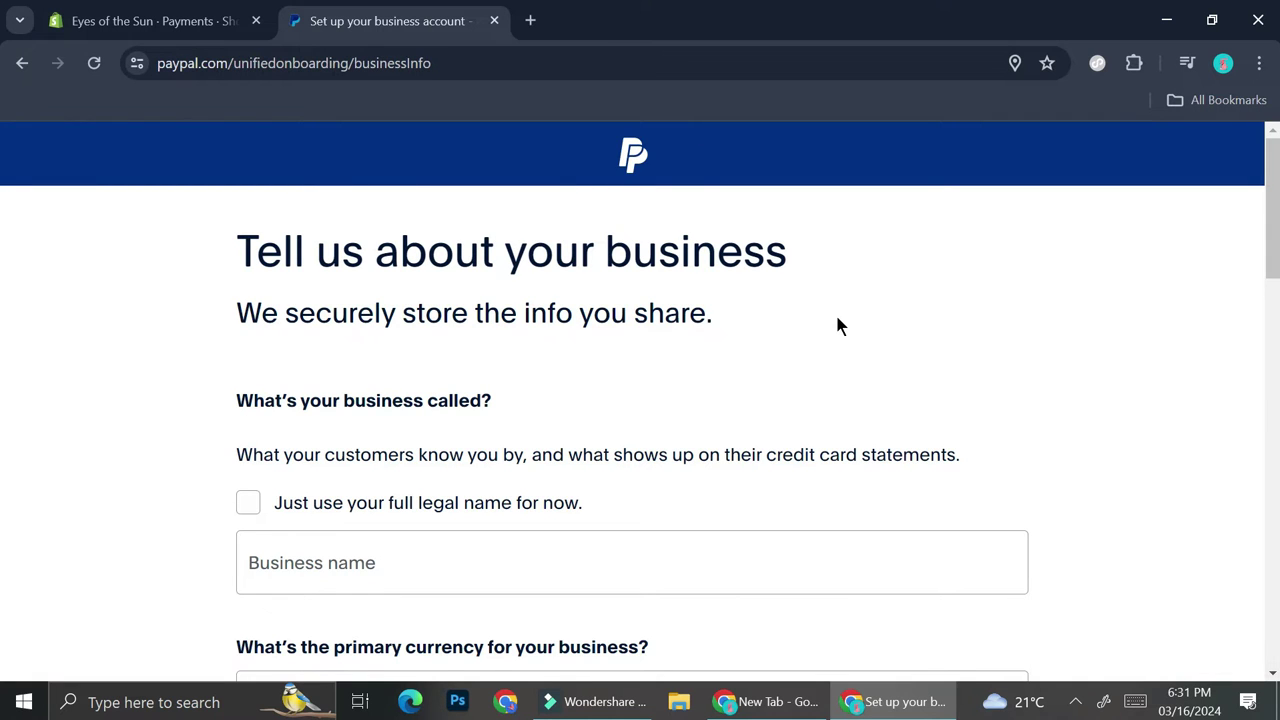
# - Enter 'Eyes of the Sun' as the business name
pyautogui.scroll(-2, 760, 318)
pyautogui.scroll(1, 660, 262)
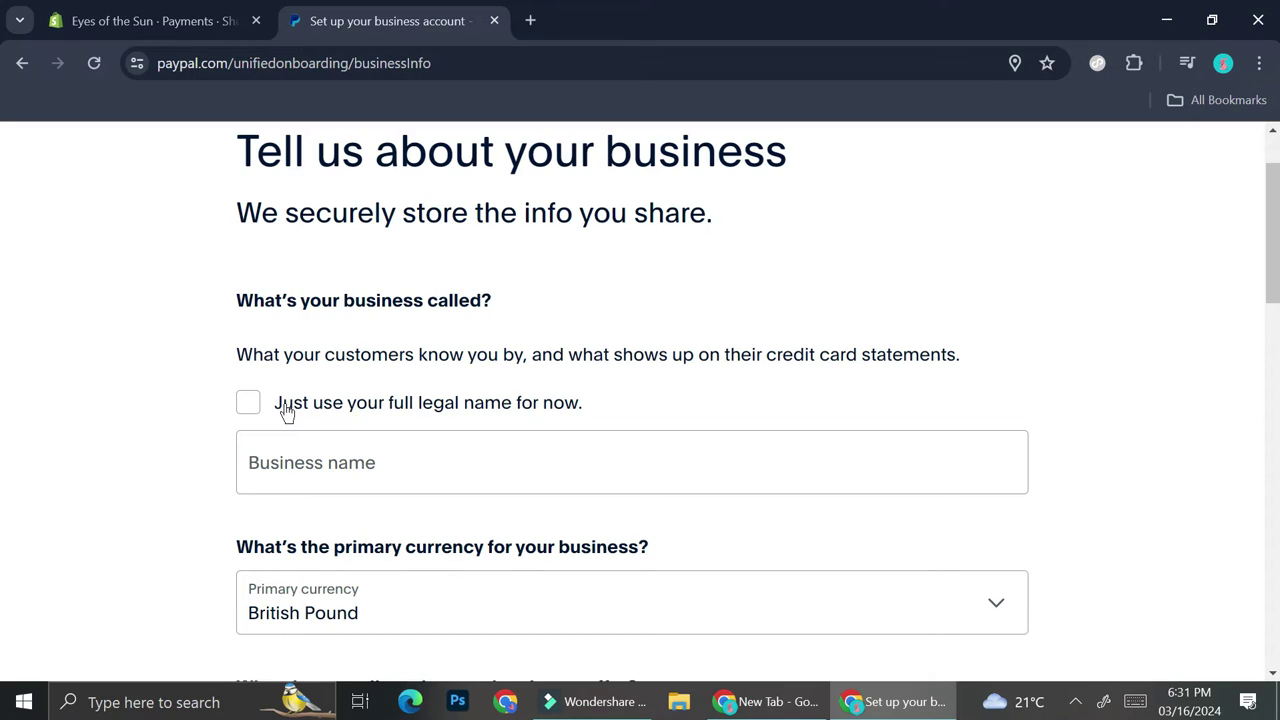
pyautogui.click(321, 489)
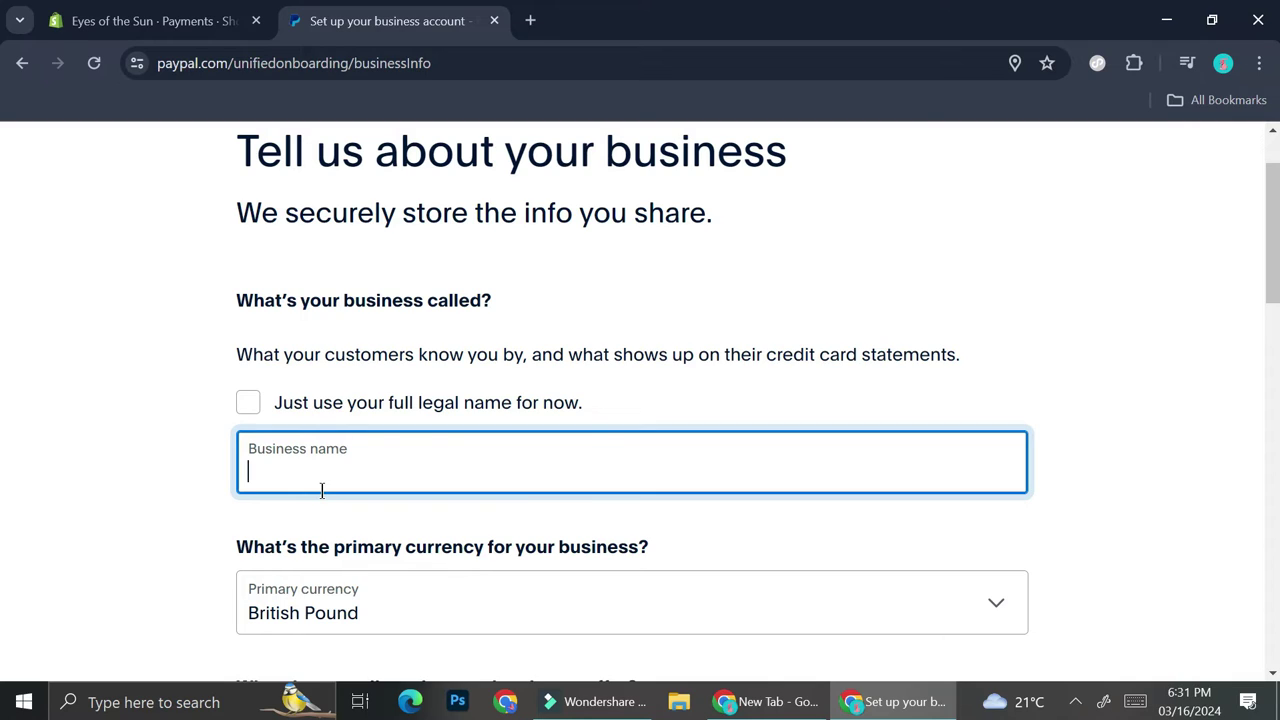
pyautogui.write('Eyes of the Sun')
# - Set the primary currency to US Dollar
pyautogui.scroll(-2, 329, 490)
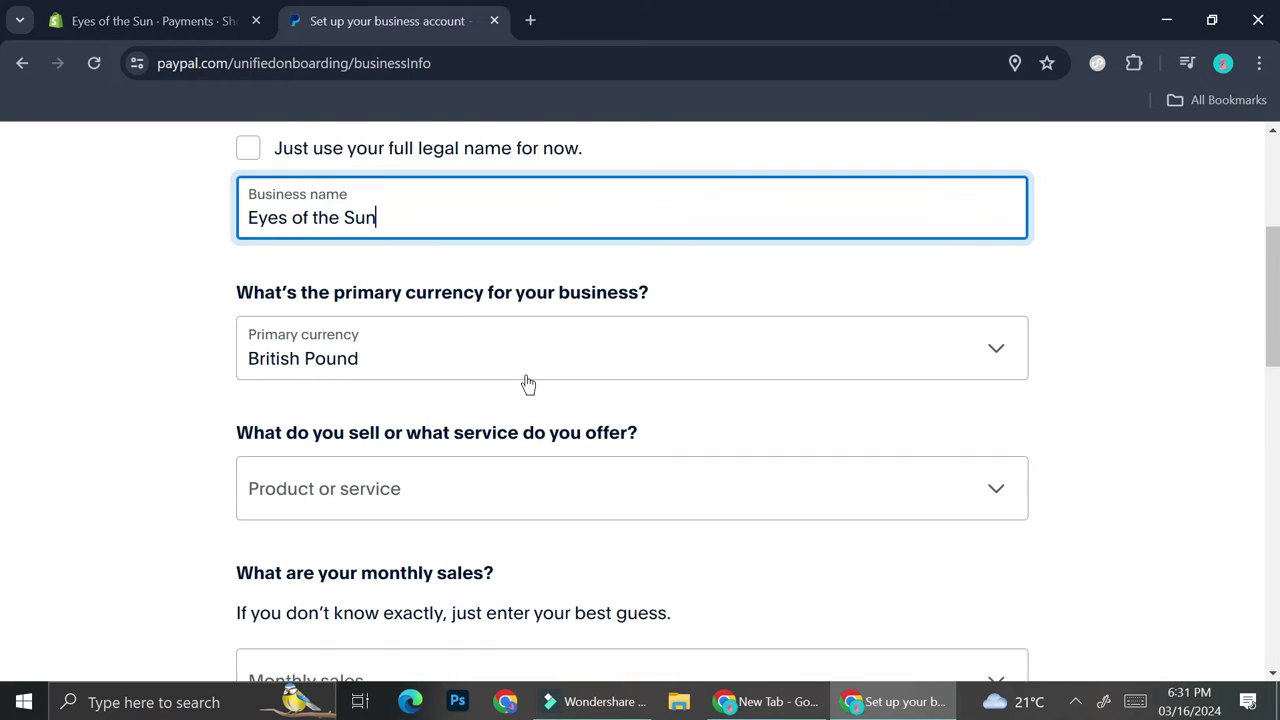
pyautogui.scroll(-1, 523, 383)
pyautogui.click(449, 298)
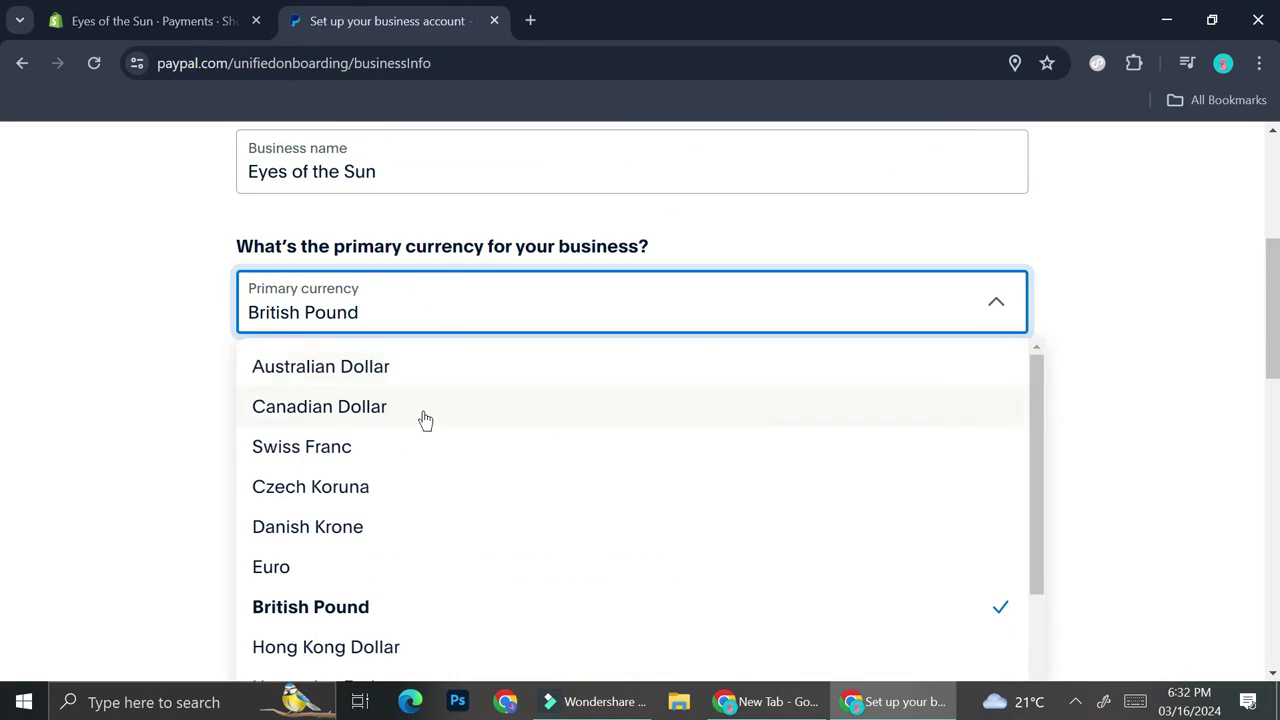
pyautogui.scroll(-10, 424, 427)
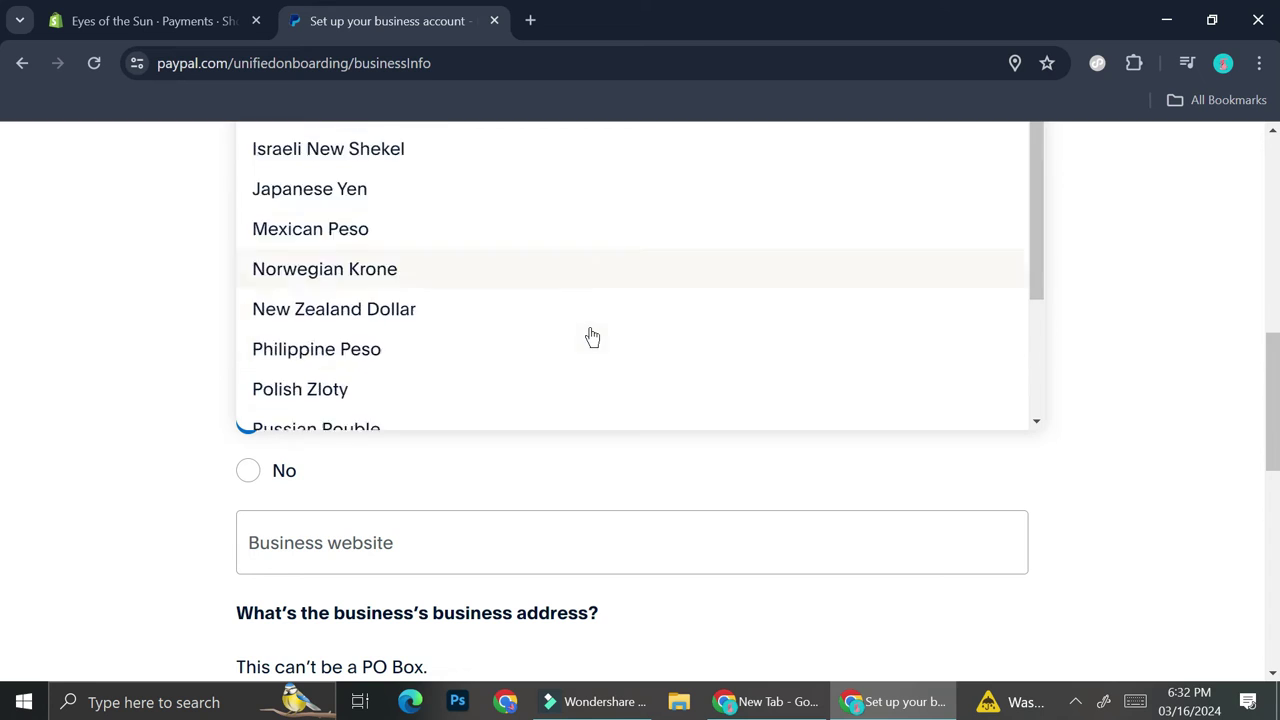
pyautogui.click(288, 405)
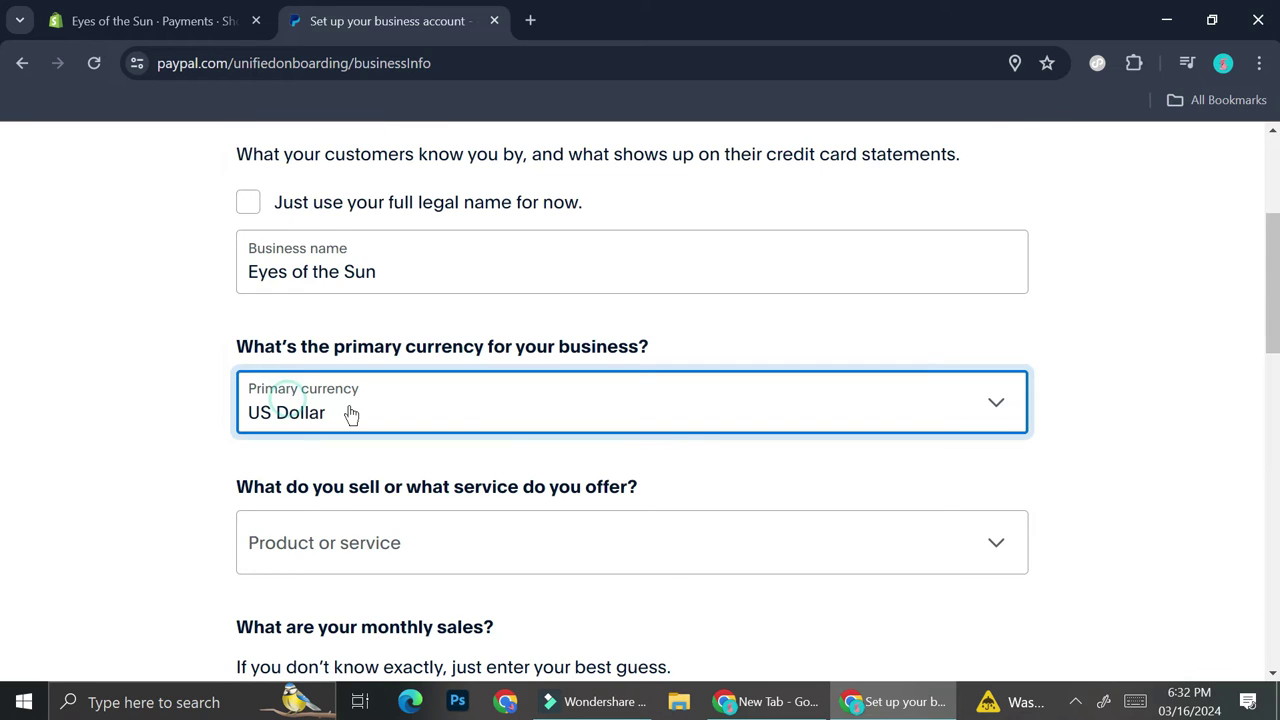
# - Search 'acce' and pick Women's Accessory and Speciality Shops as the business category
pyautogui.scroll(-2, 625, 420)
pyautogui.click(496, 340)
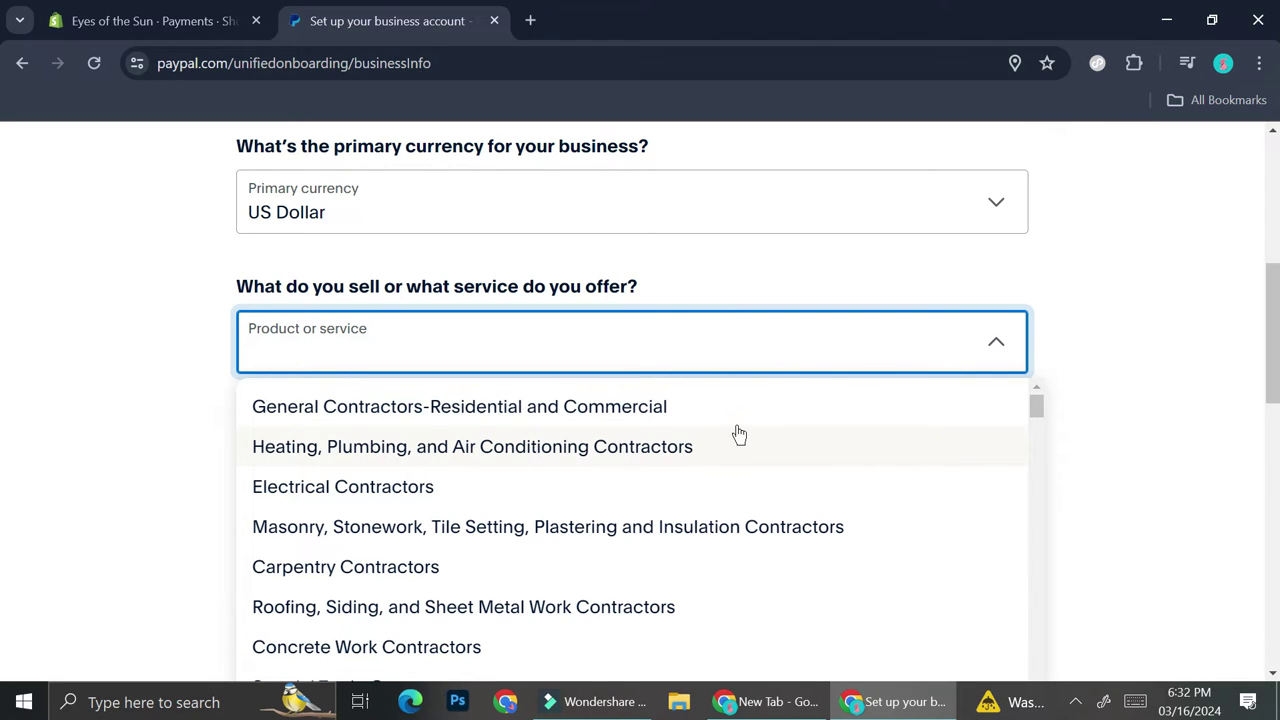
pyautogui.scroll(-1, 735, 432)
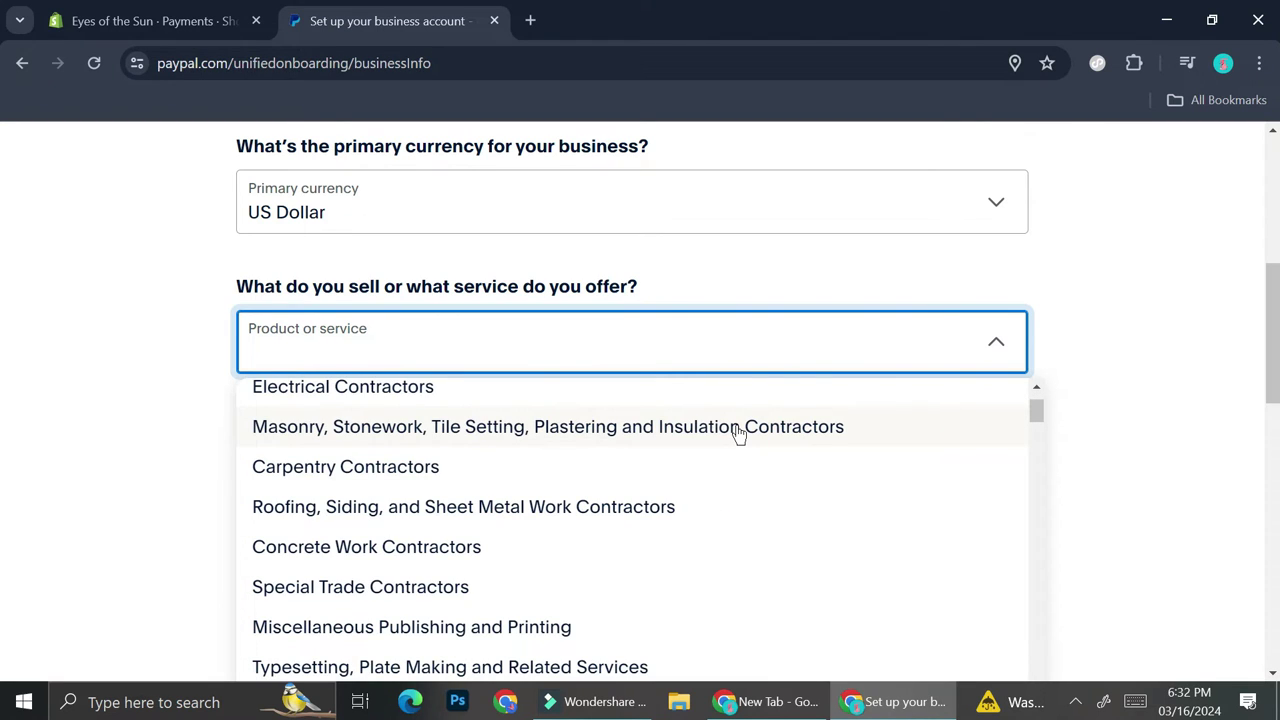
pyautogui.scroll(-2, 737, 432)
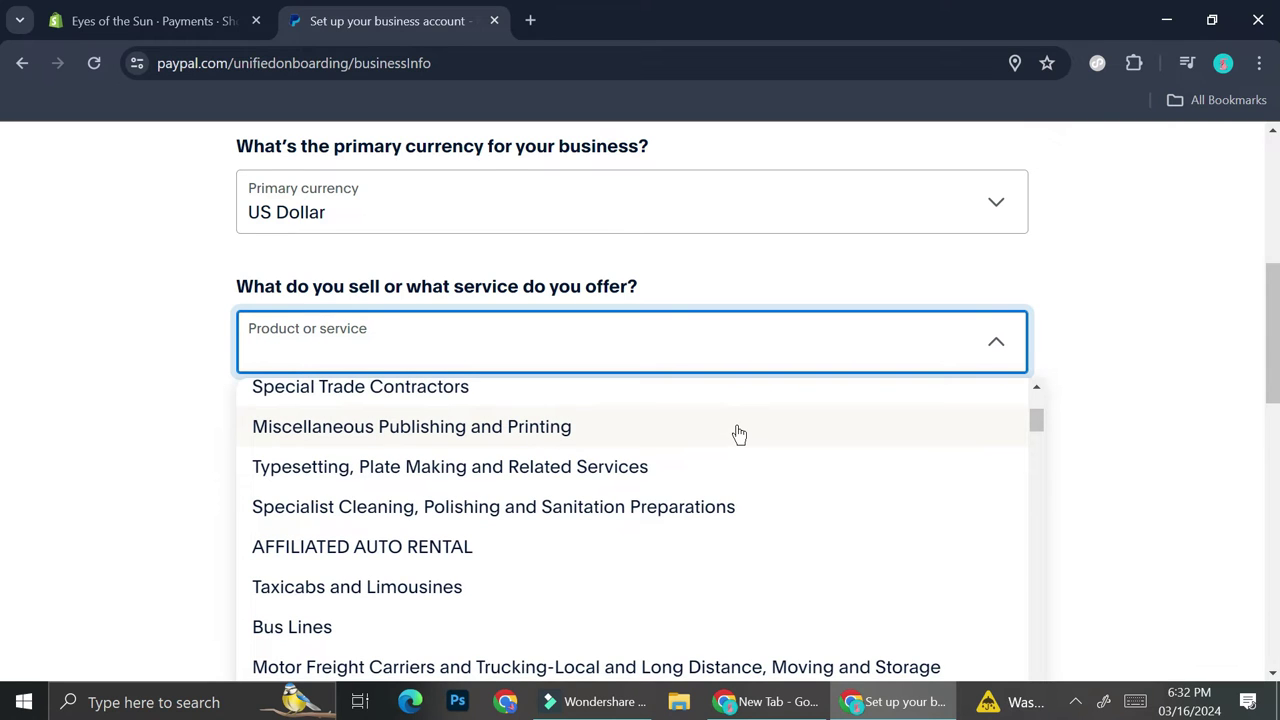
pyautogui.scroll(-2, 739, 433)
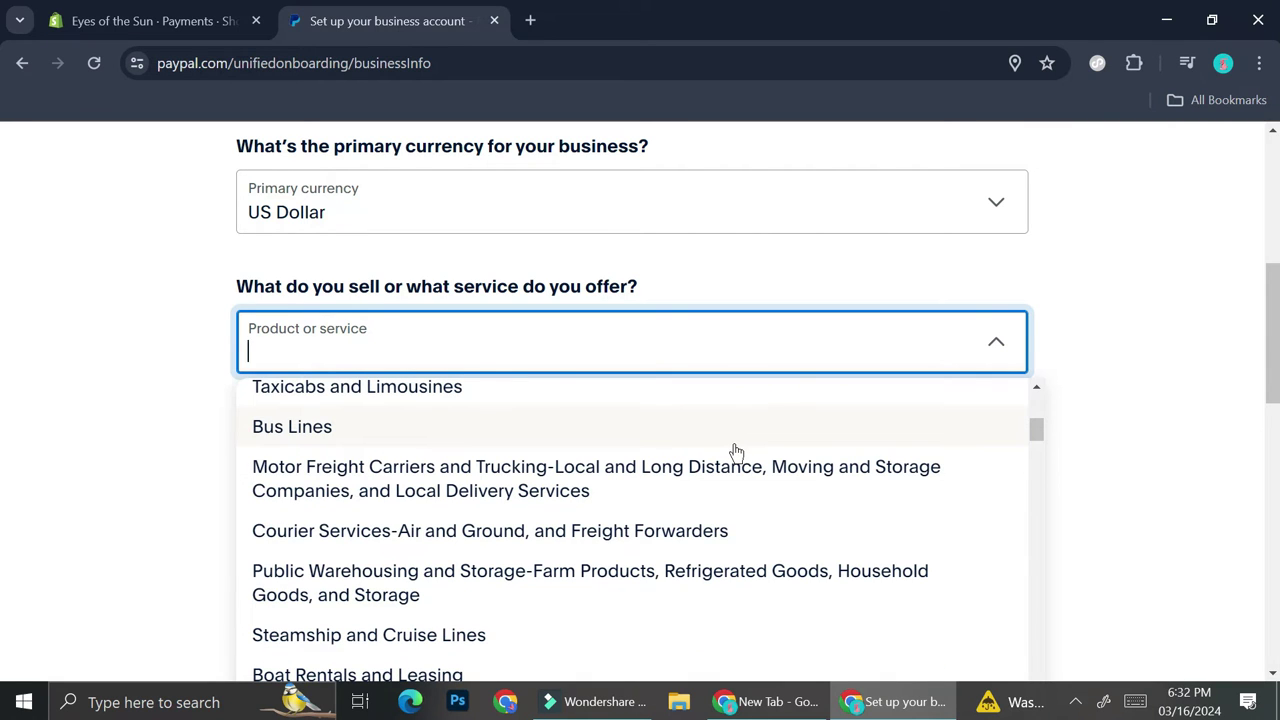
pyautogui.scroll(-2, 733, 452)
pyautogui.write('acce')
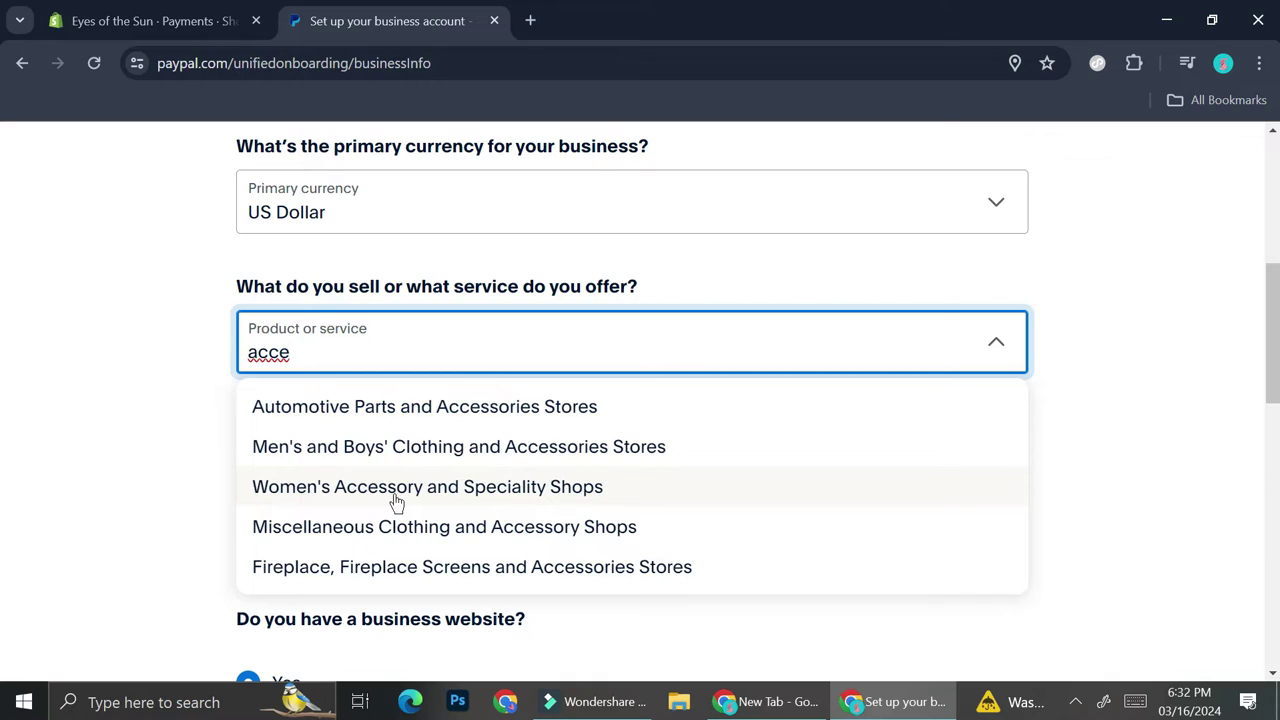
pyautogui.click(406, 498)
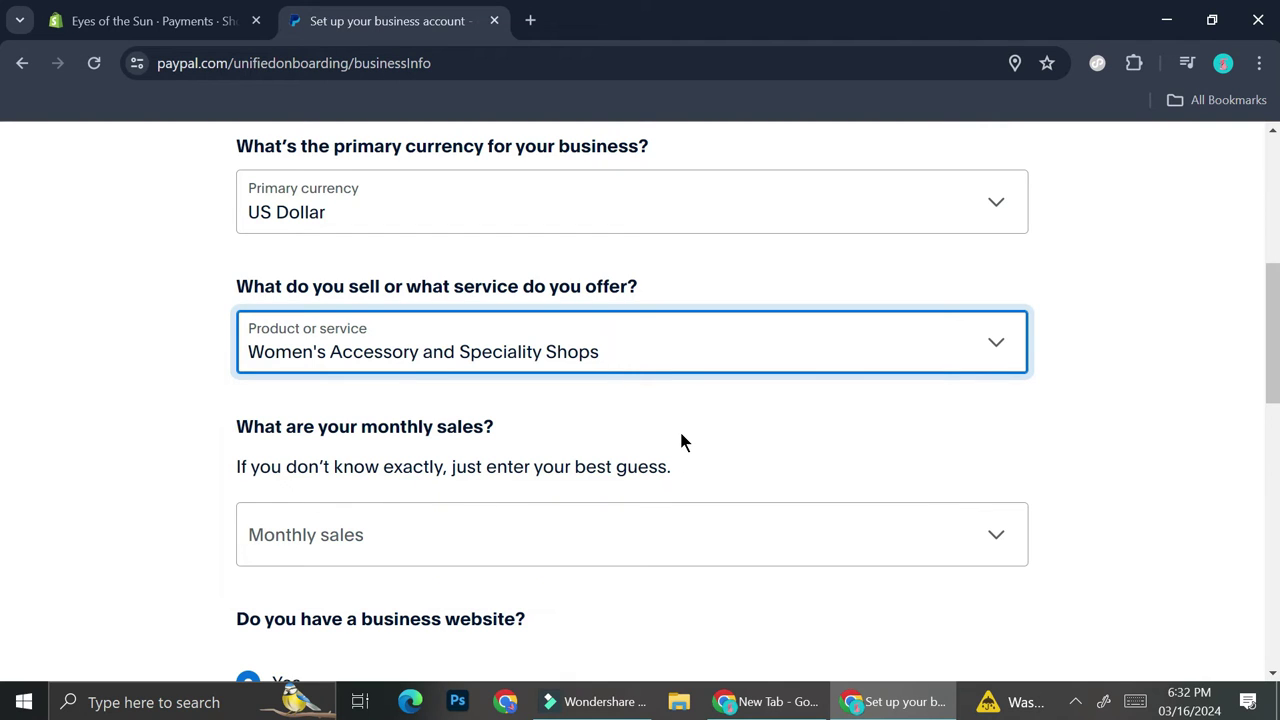
# - Select the $0.00 USD - $10,000.00 USD monthly sales range
pyautogui.scroll(-1, 680, 442)
pyautogui.click(626, 443)
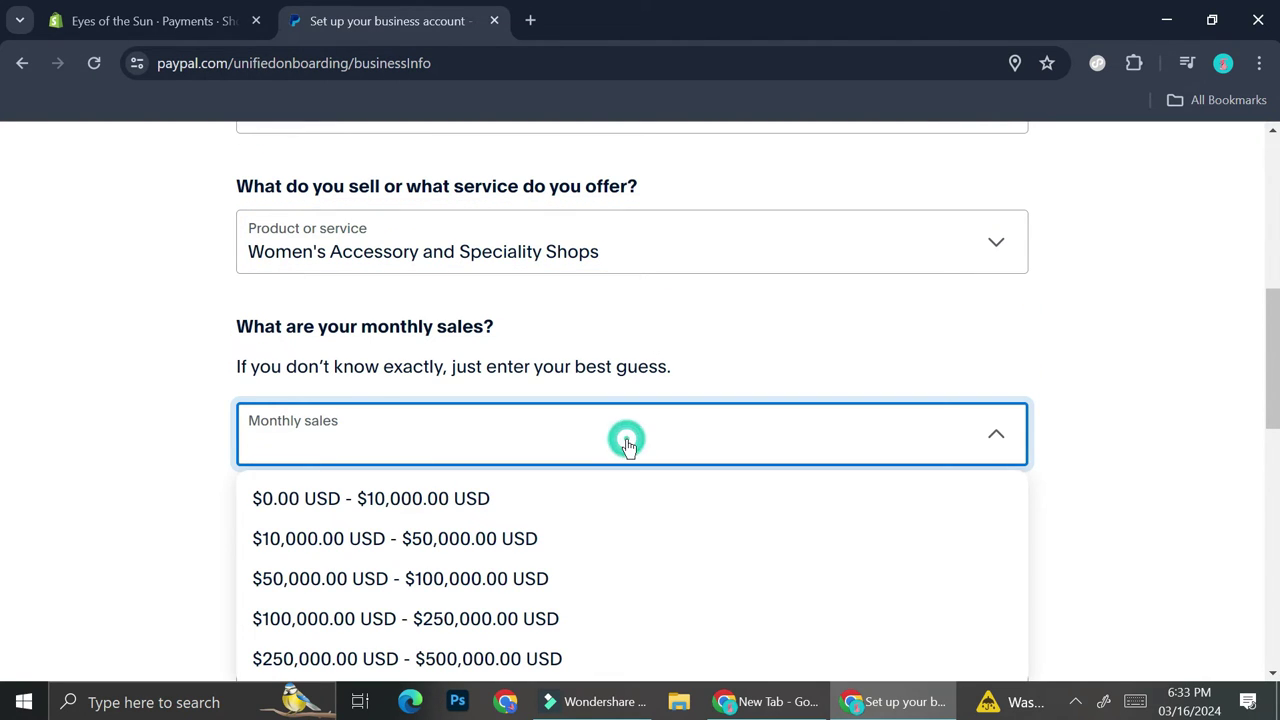
pyautogui.click(486, 499)
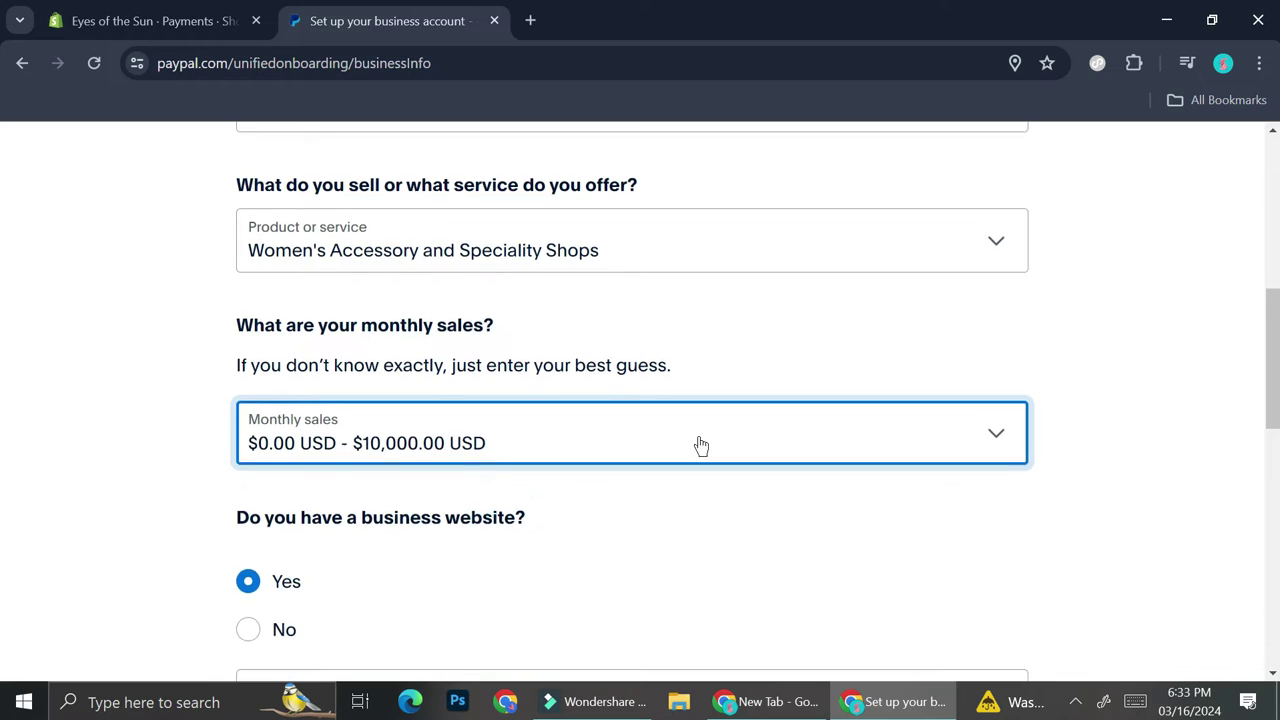
# - Paste the Shopify store's web address as the business website
pyautogui.scroll(-3, 701, 445)
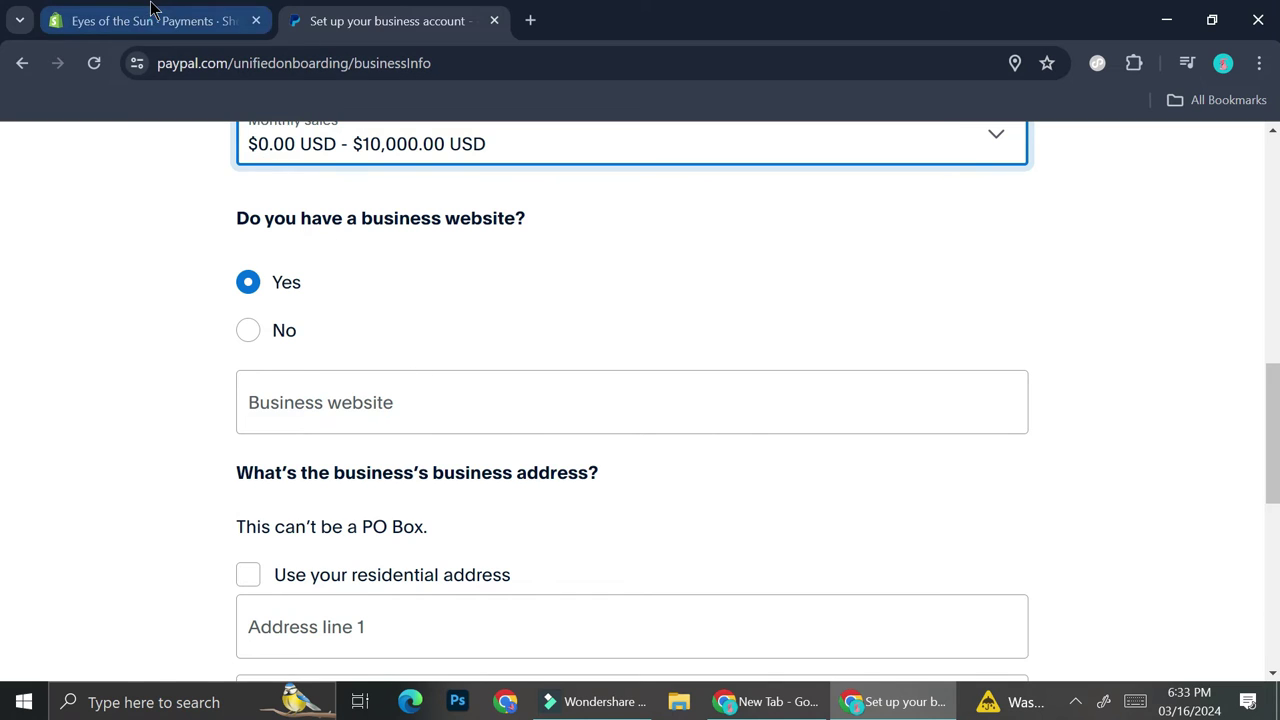
pyautogui.click(200, 21)
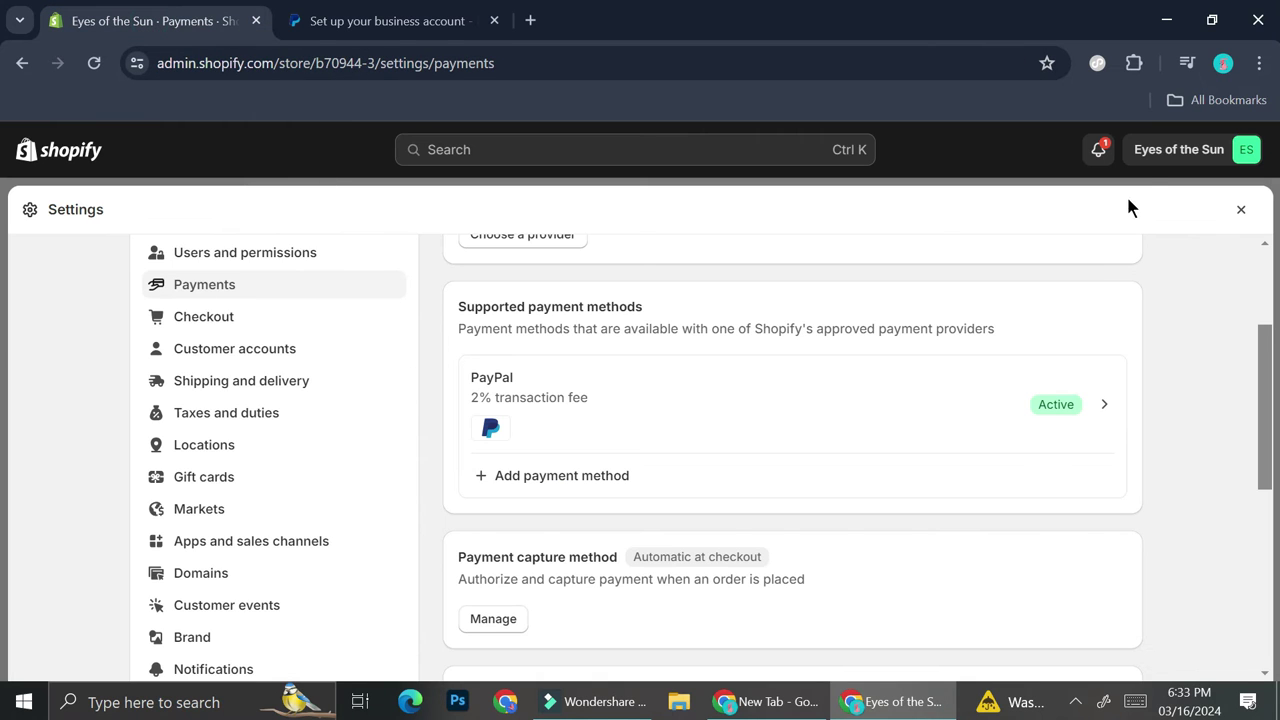
pyautogui.click(1244, 212)
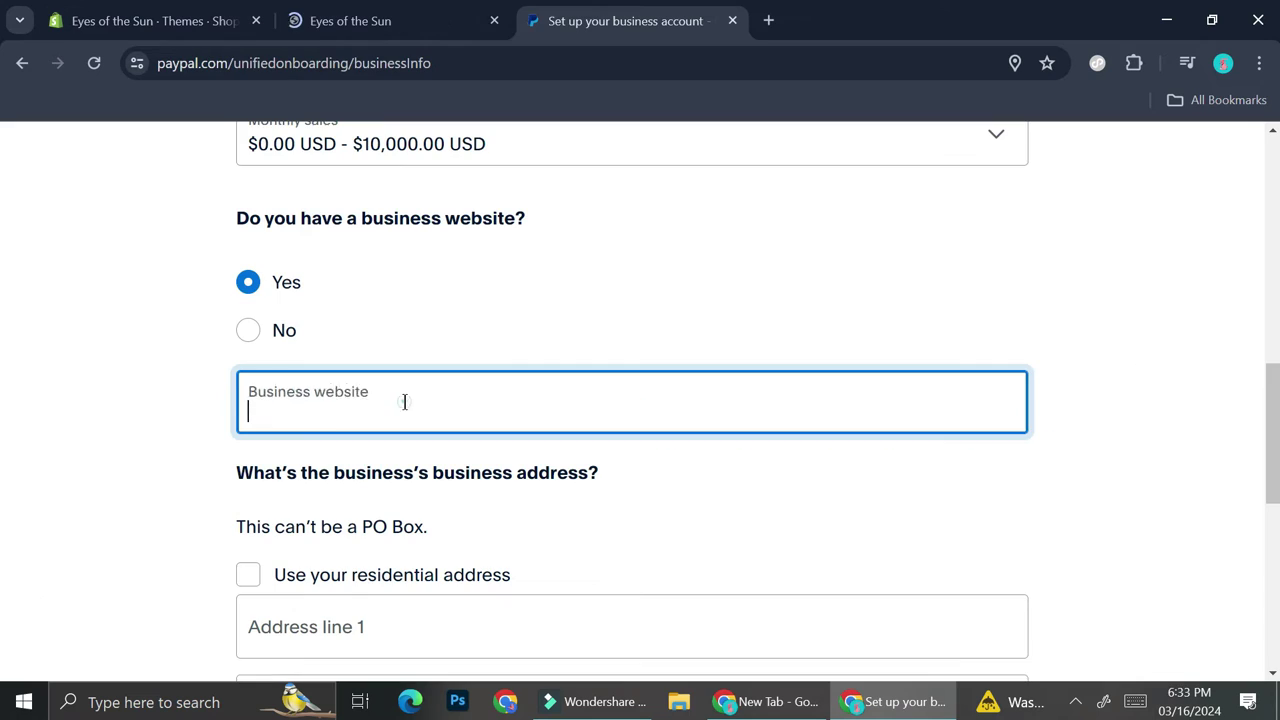
pyautogui.write('https://b70944-3.myshopify.com/')
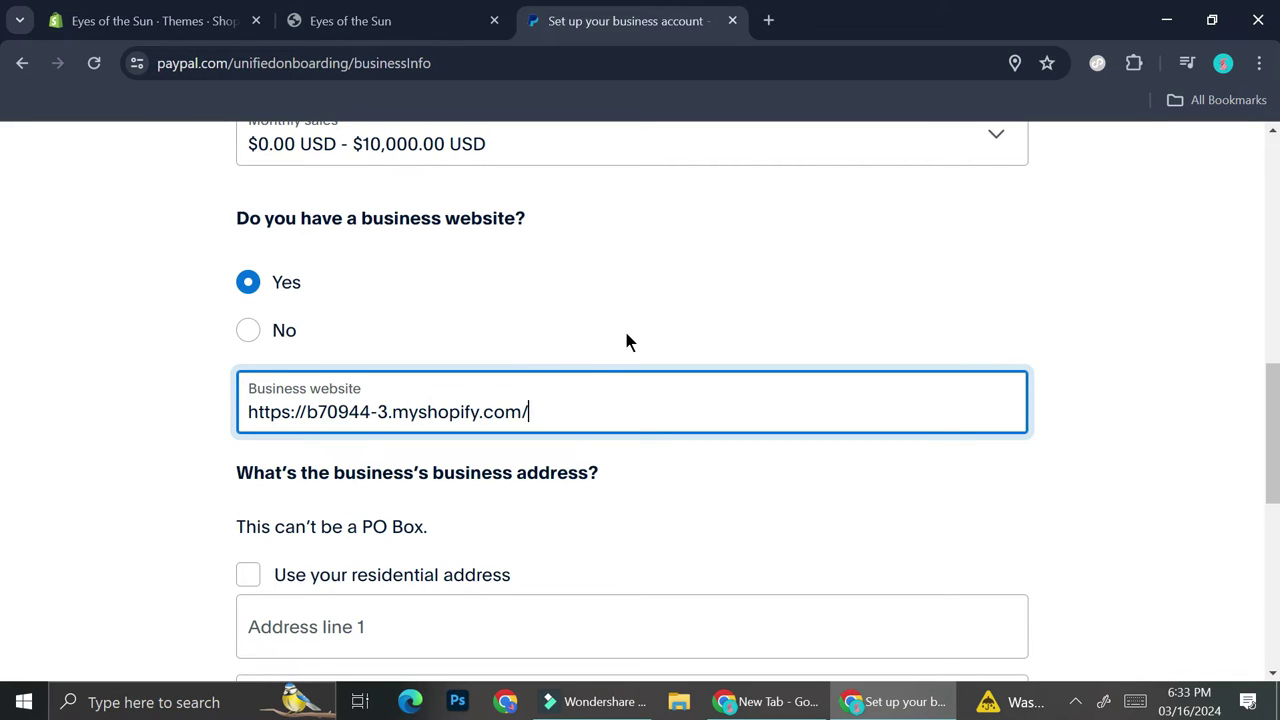
# - Use the residential address as the business address and submit the business details
pyautogui.scroll(-1, 628, 342)
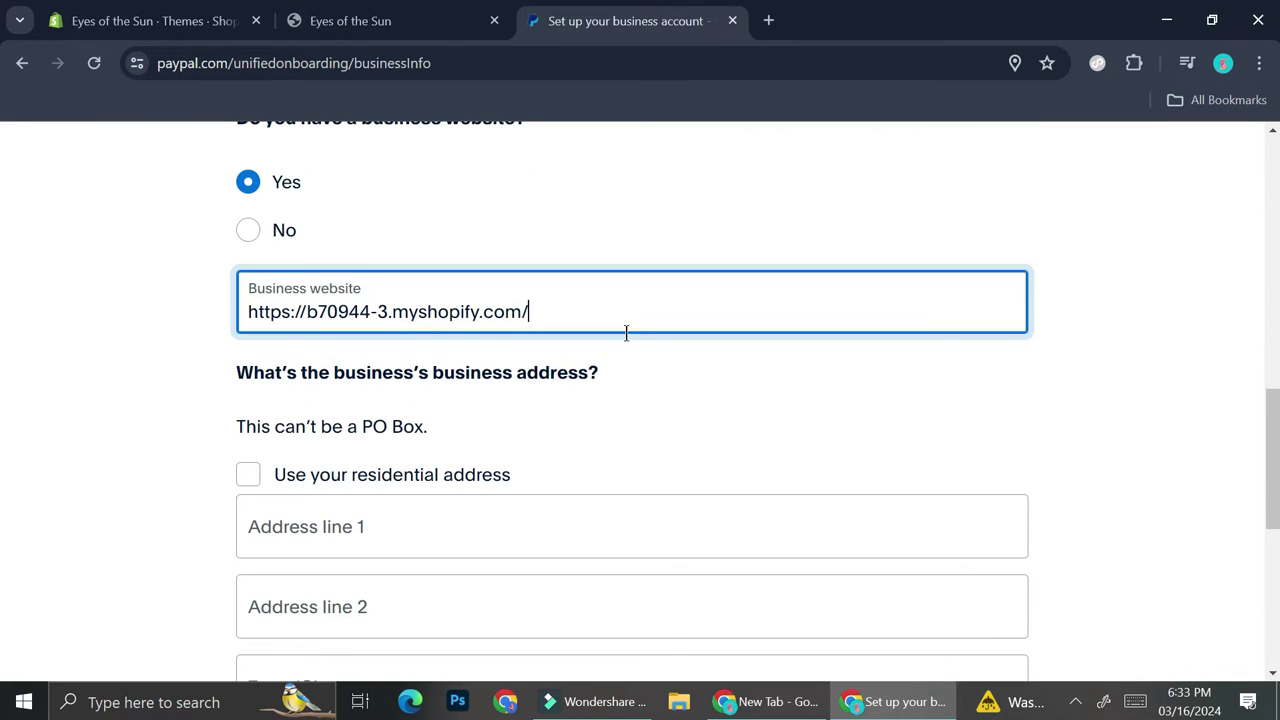
pyautogui.click(248, 476)
pyautogui.scroll(-3, 680, 418)
pyautogui.scroll(-3, 680, 411)
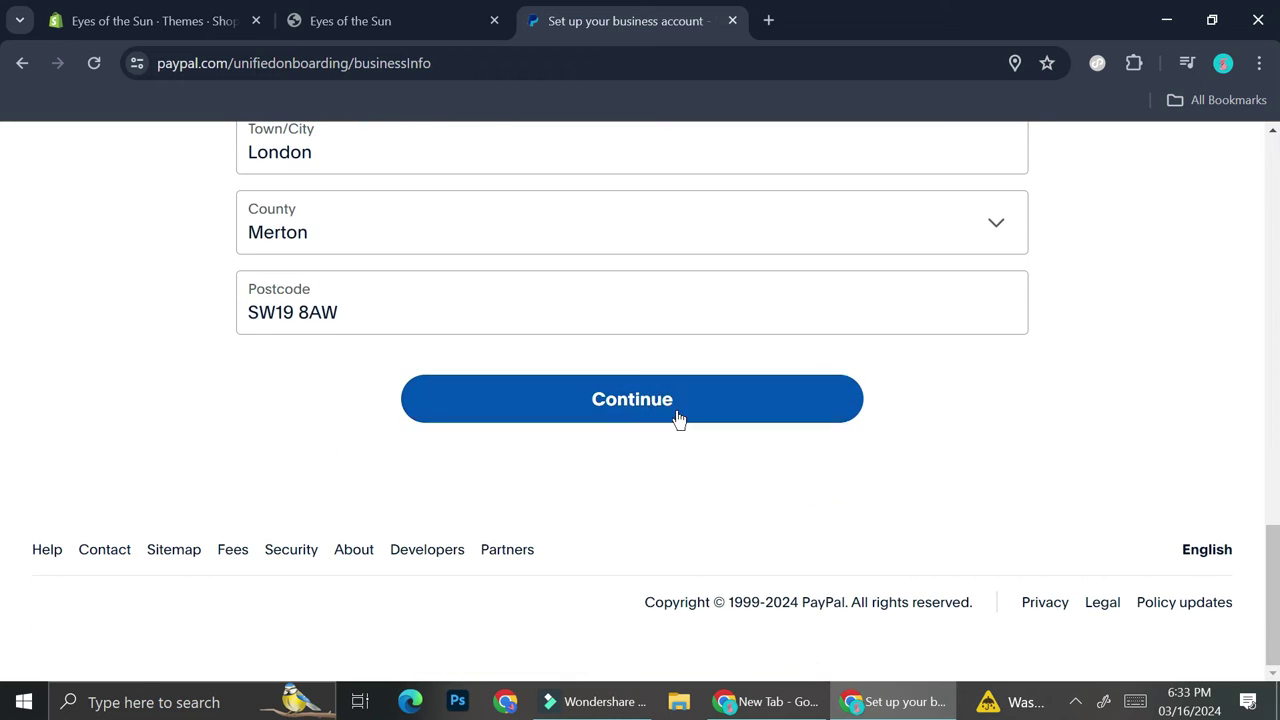
pyautogui.click(666, 395)
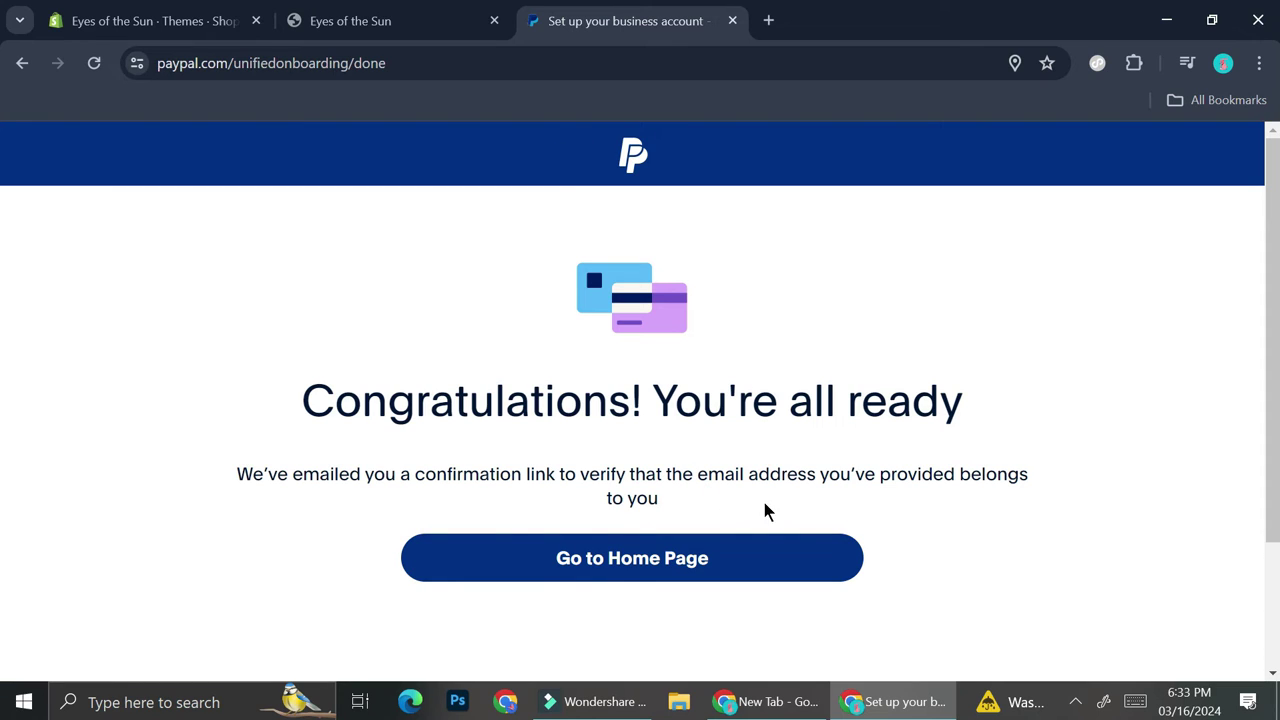
# - Go to the PayPal home page, then follow the email's Confirm Your Email Address link in a new tab
pyautogui.click(766, 555)
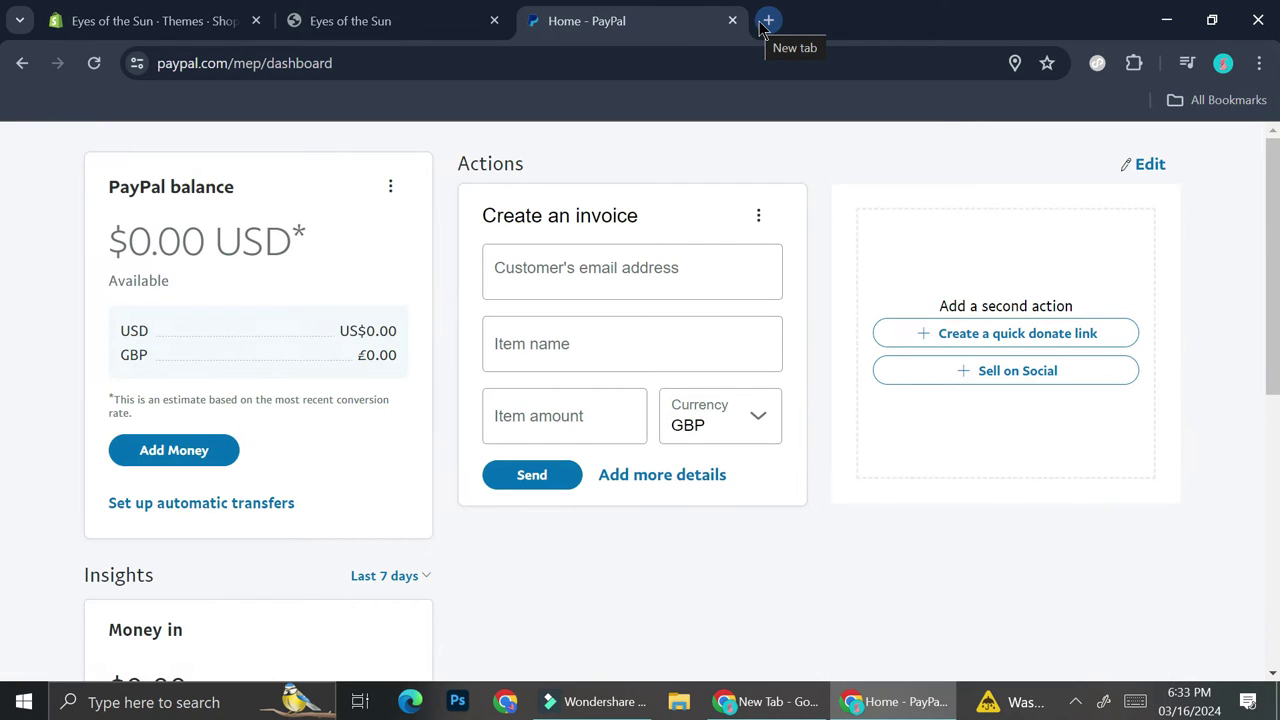
pyautogui.click(760, 27)
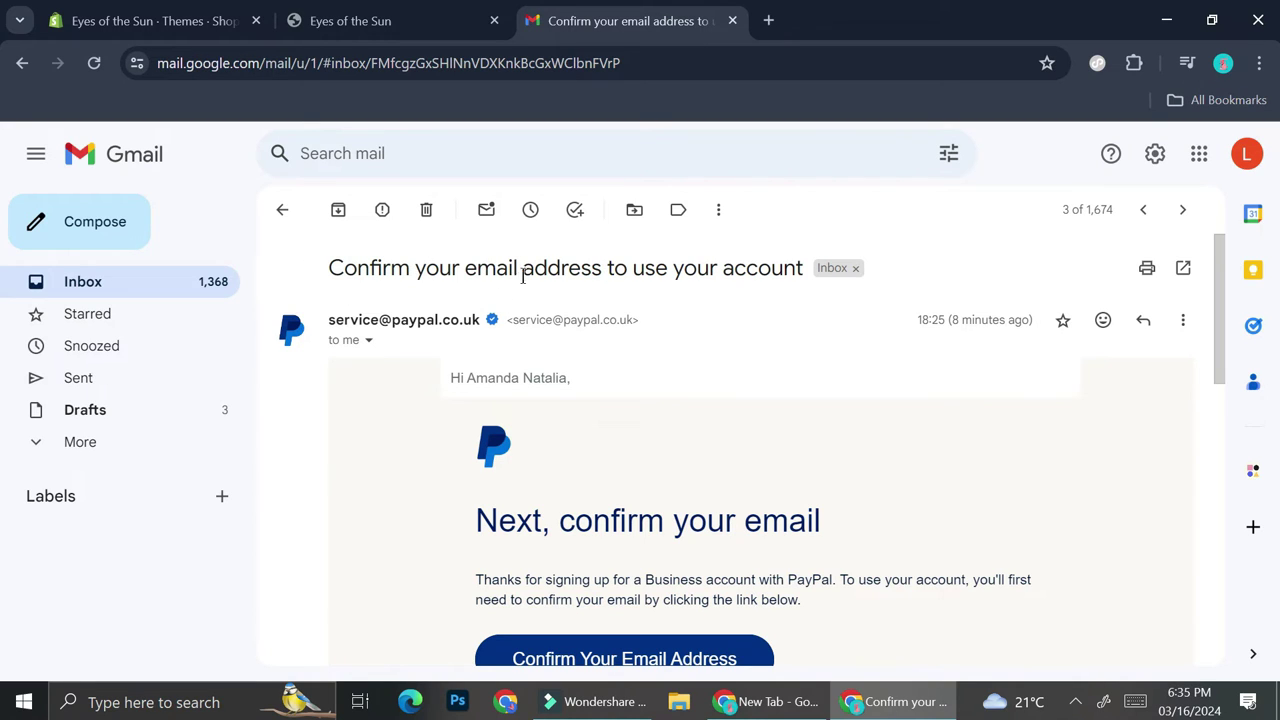
pyautogui.scroll(-1, 709, 299)
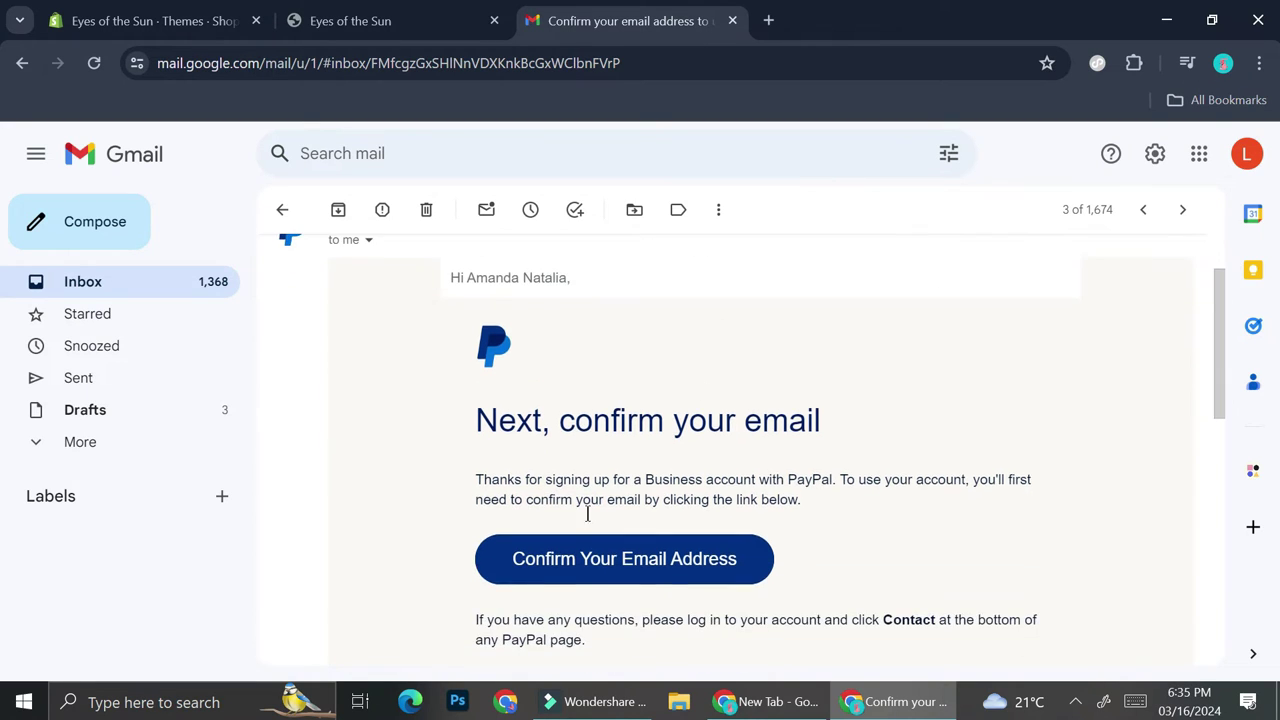
pyautogui.click(537, 570)
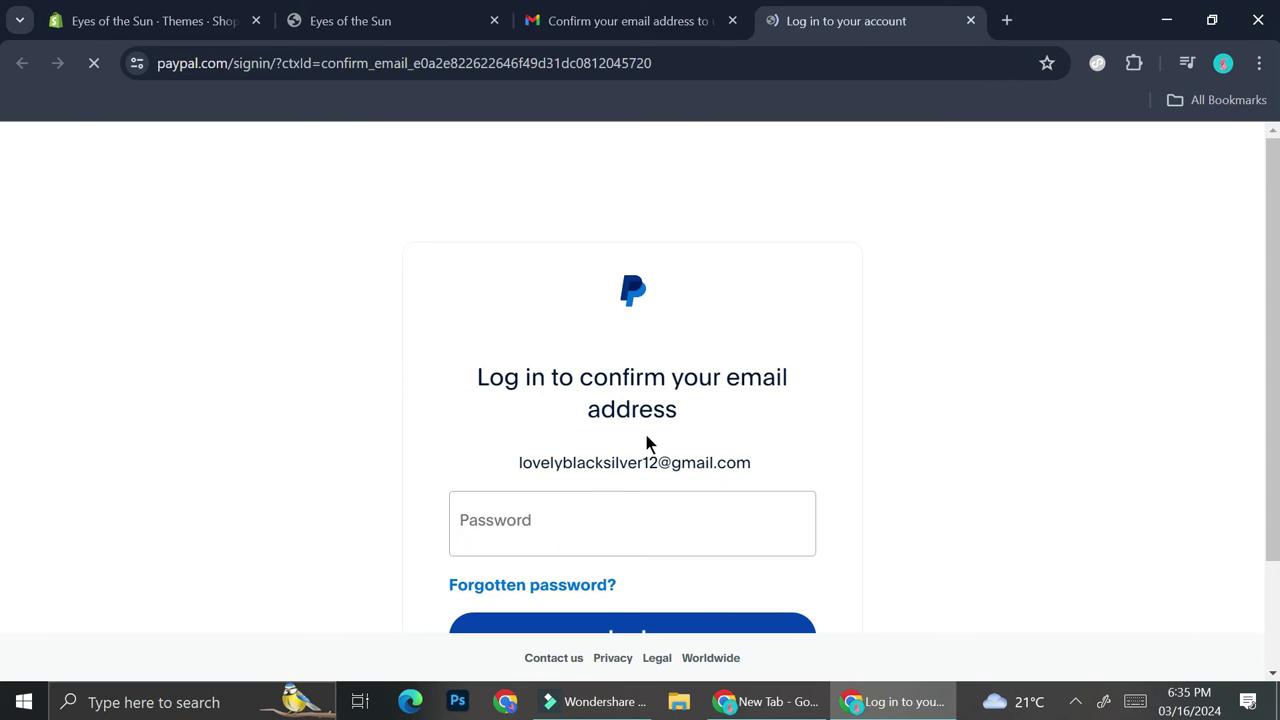
# - Log in with the account password to confirm the email and continue to the dashboard
pyautogui.click(597, 505)
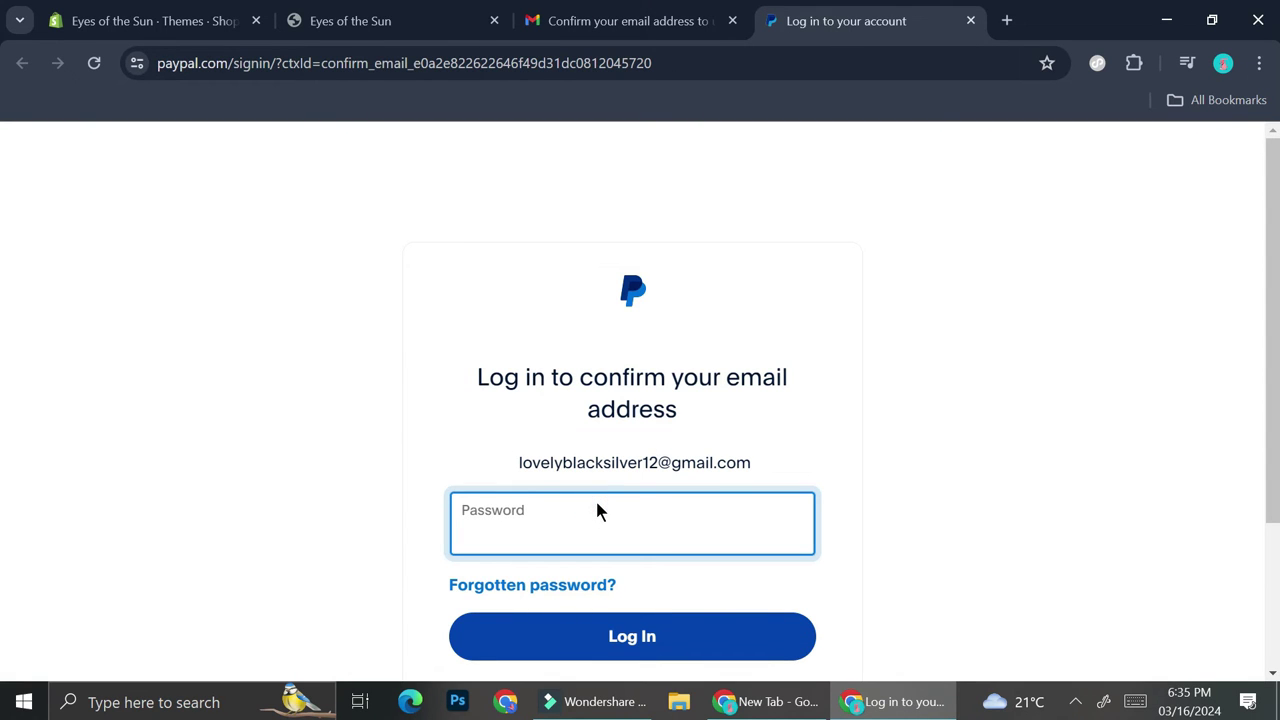
pyautogui.write('••••')
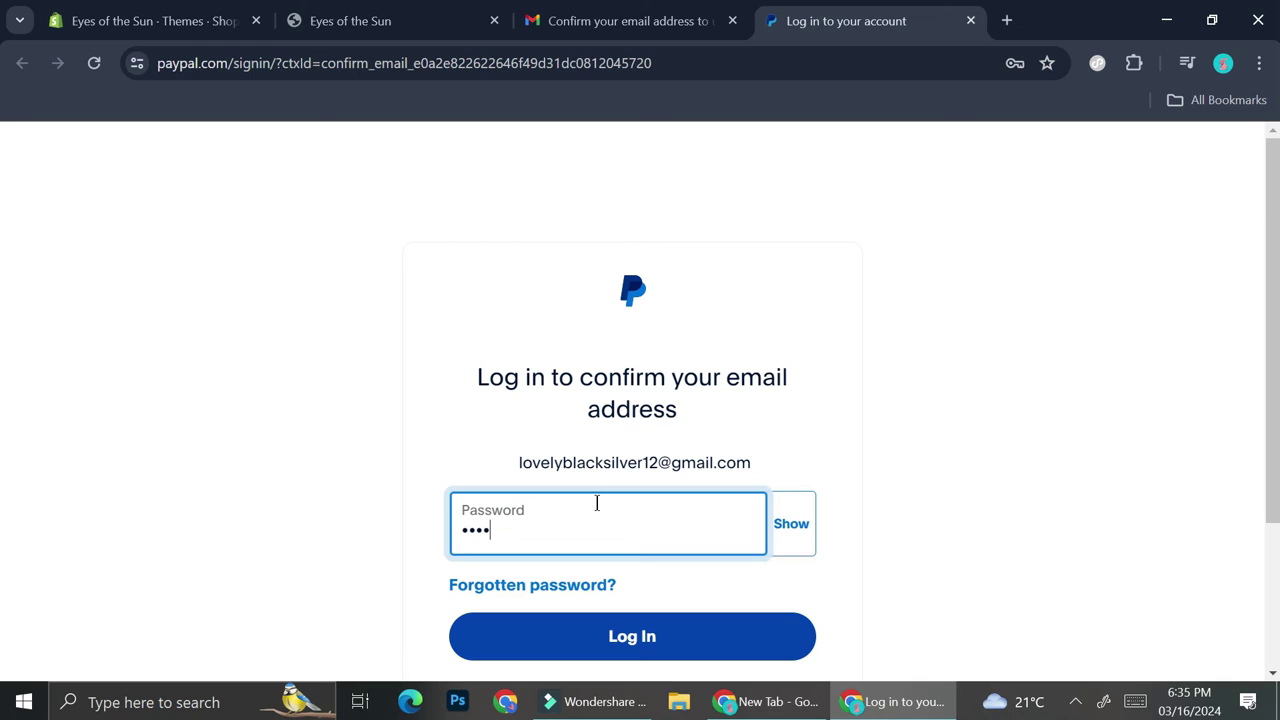
pyautogui.write('••••')
pyautogui.press('Return')
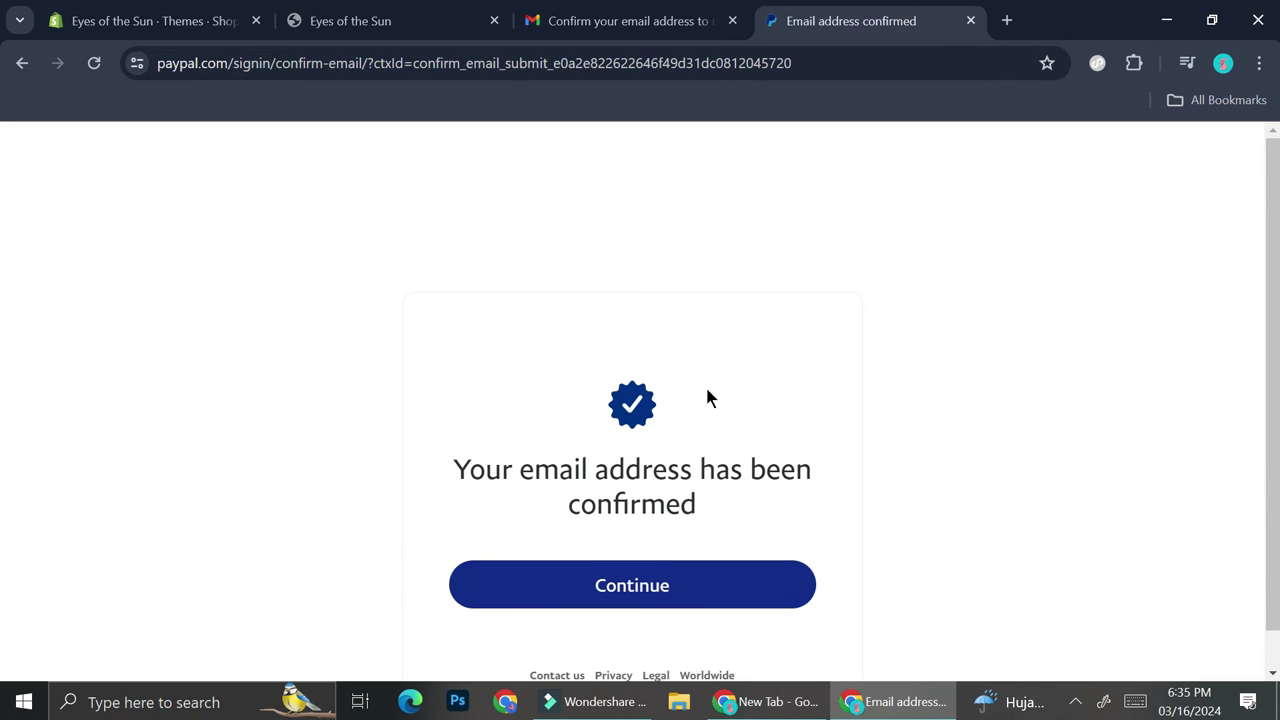
pyautogui.scroll(-1, 700, 410)
pyautogui.click(663, 531)
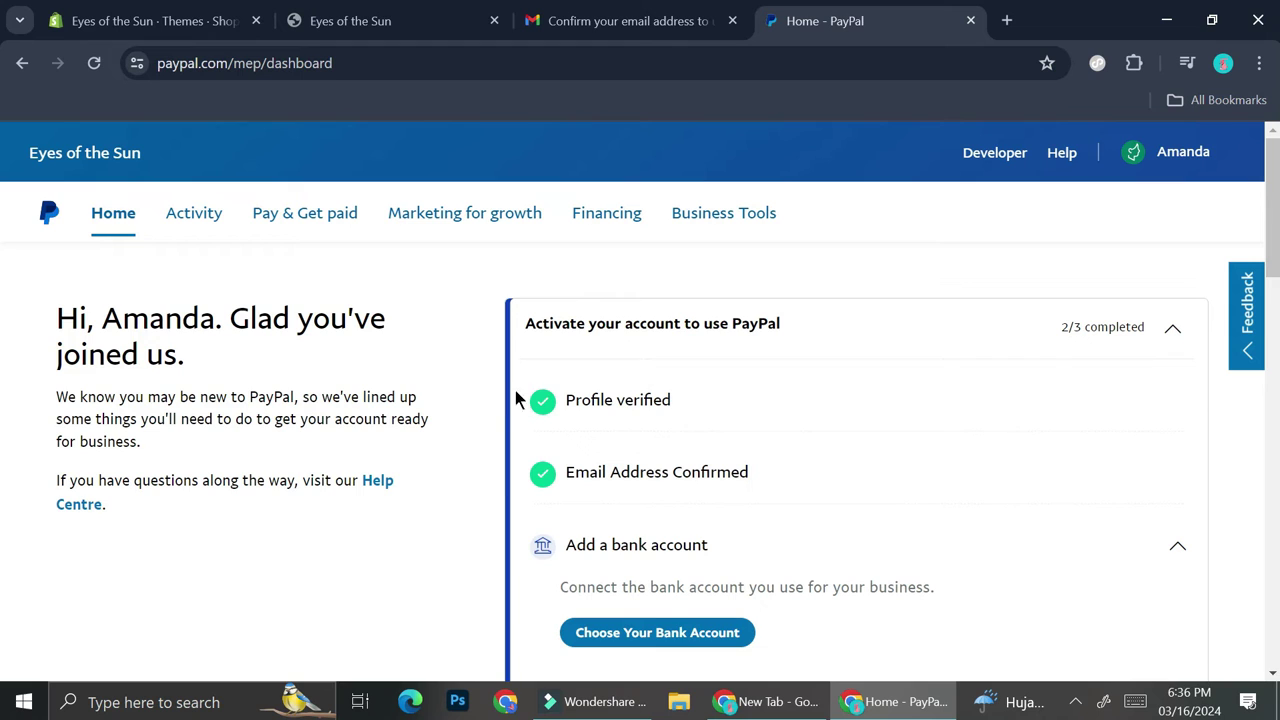
pyautogui.scroll(-1, 774, 452)
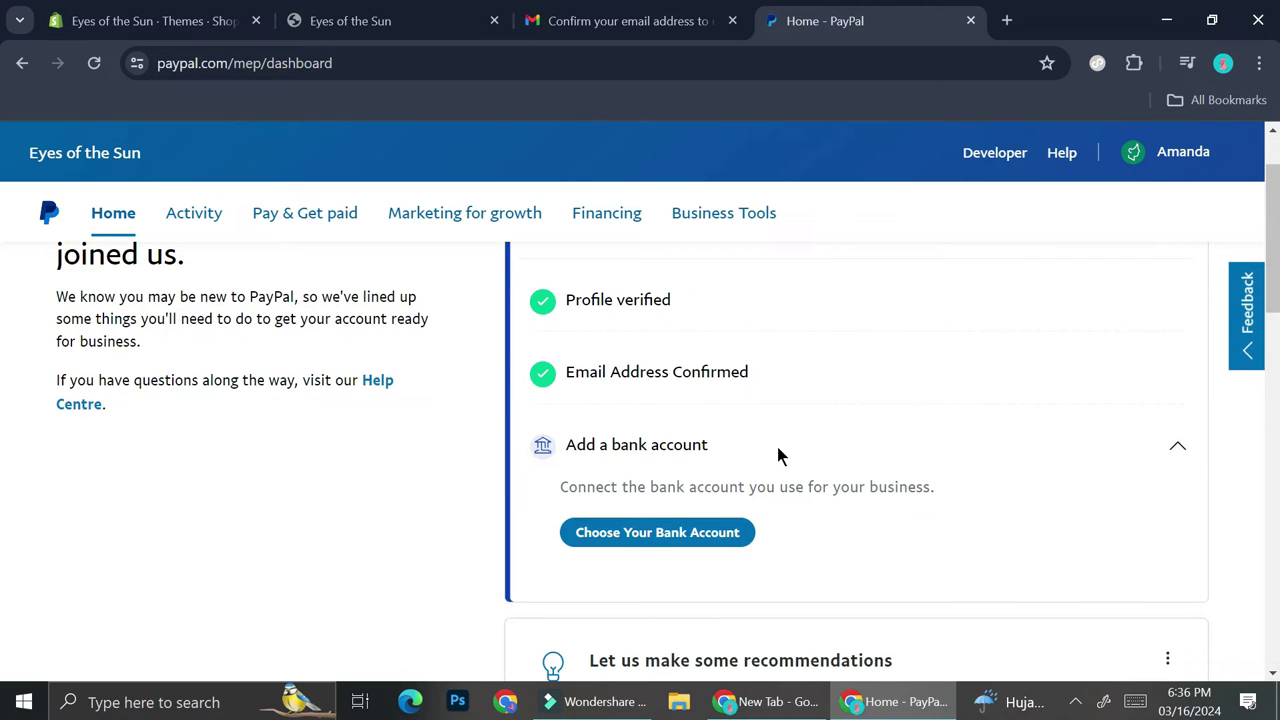
pyautogui.scroll(-1, 779, 456)
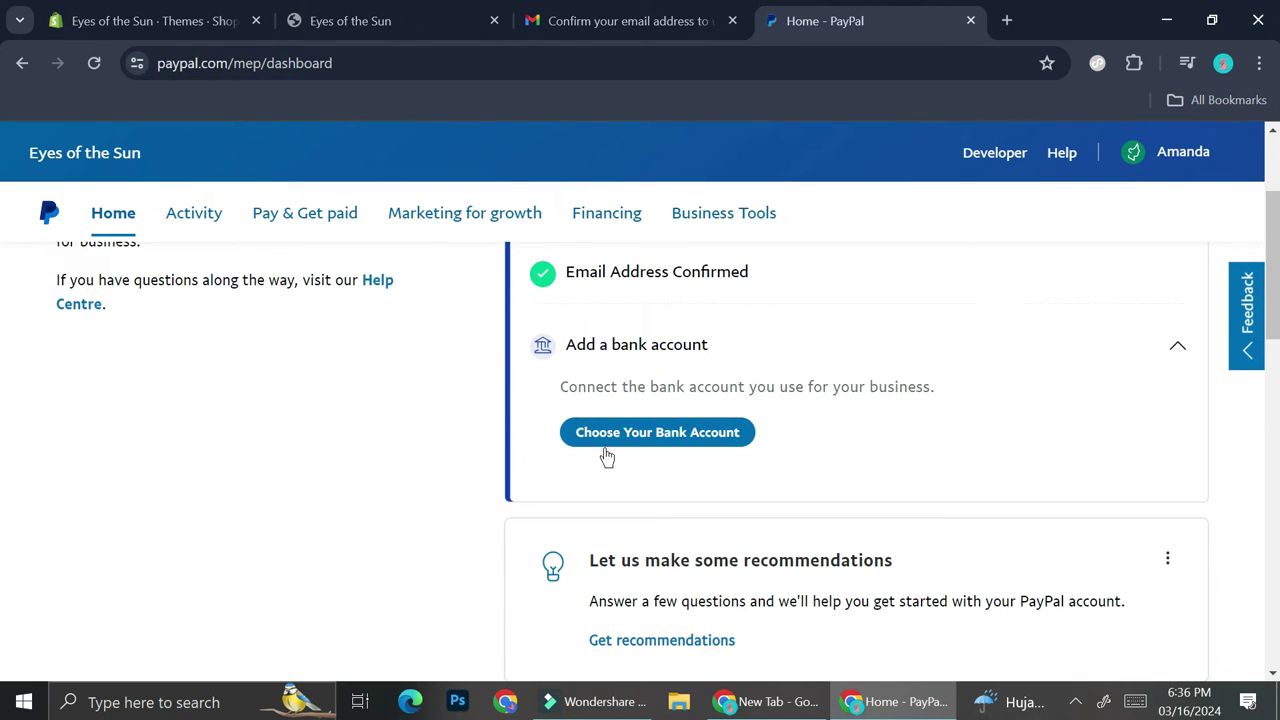
pyautogui.scroll(-2, 745, 377)
pyautogui.scroll(3, 782, 419)
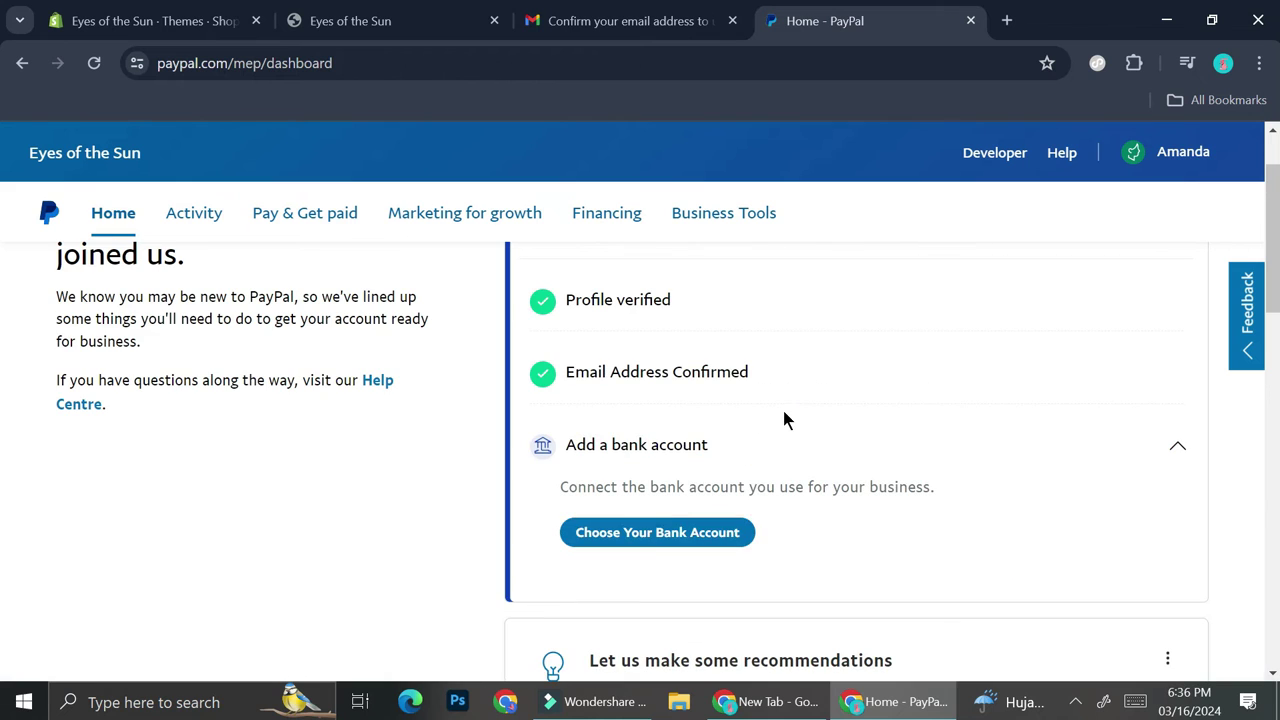
pyautogui.click(729, 530)
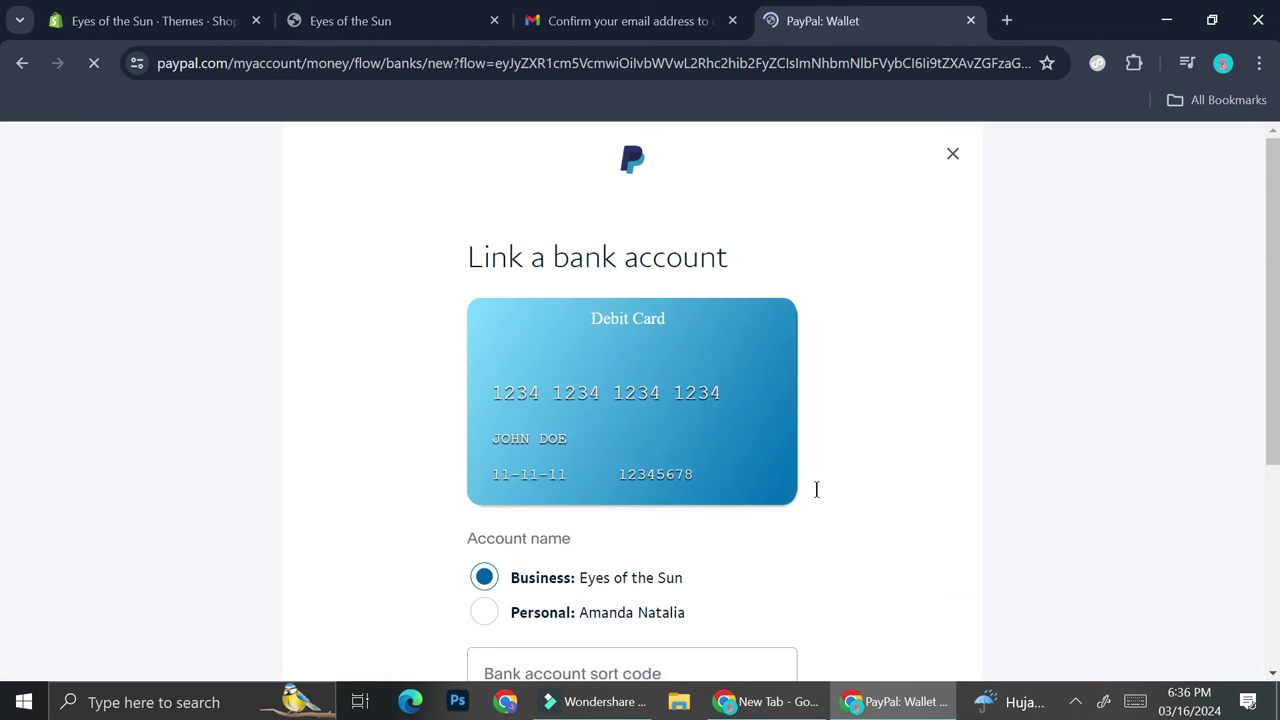
pyautogui.scroll(-1, 675, 313)
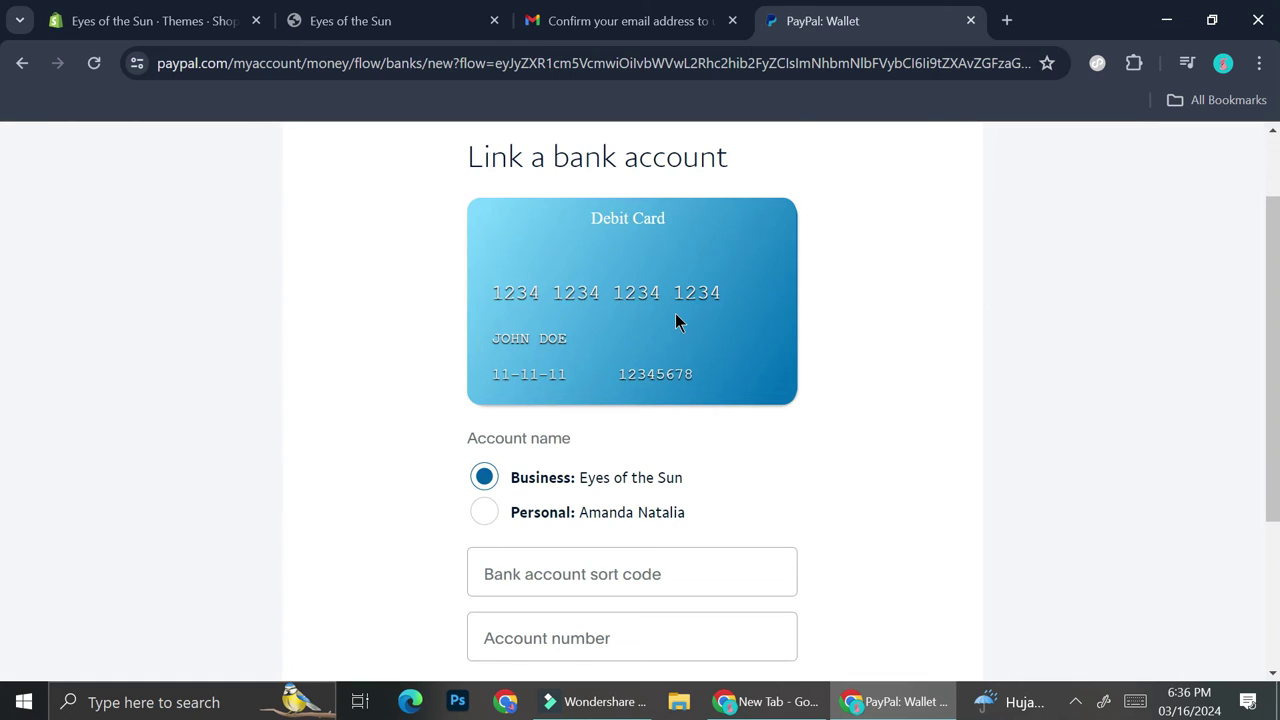
pyautogui.scroll(-3, 675, 313)
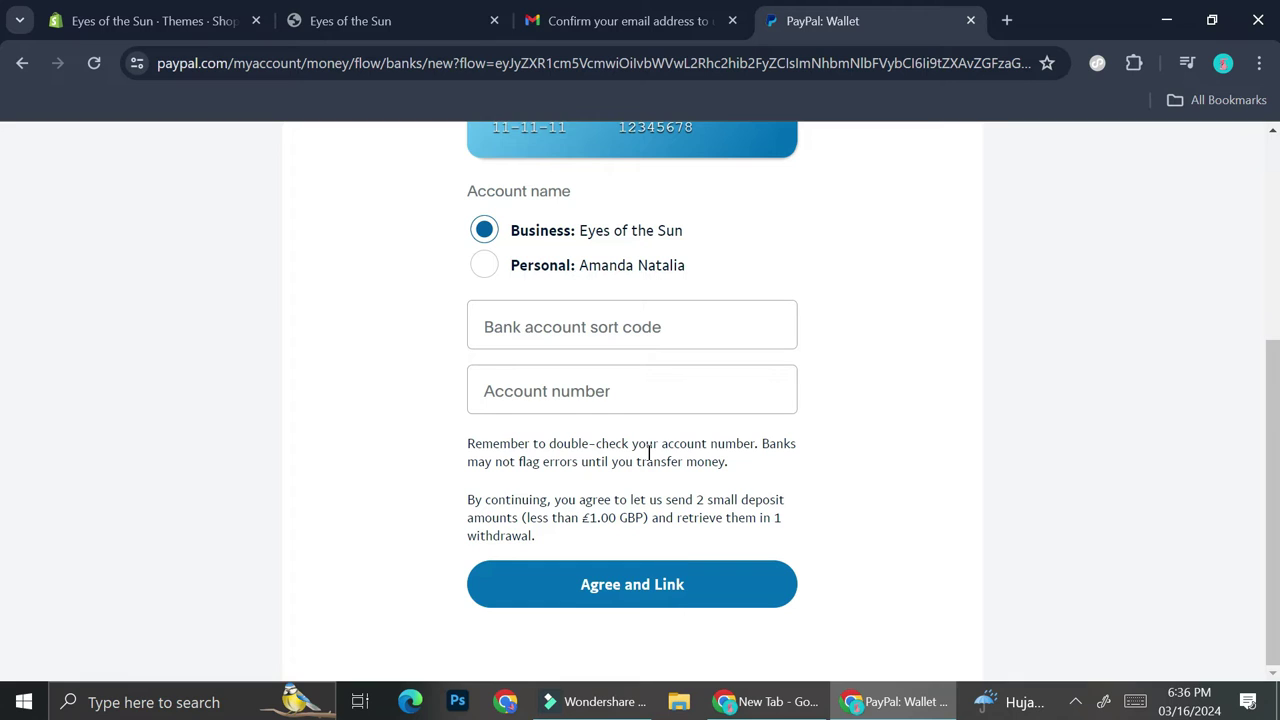
pyautogui.scroll(4, 826, 203)
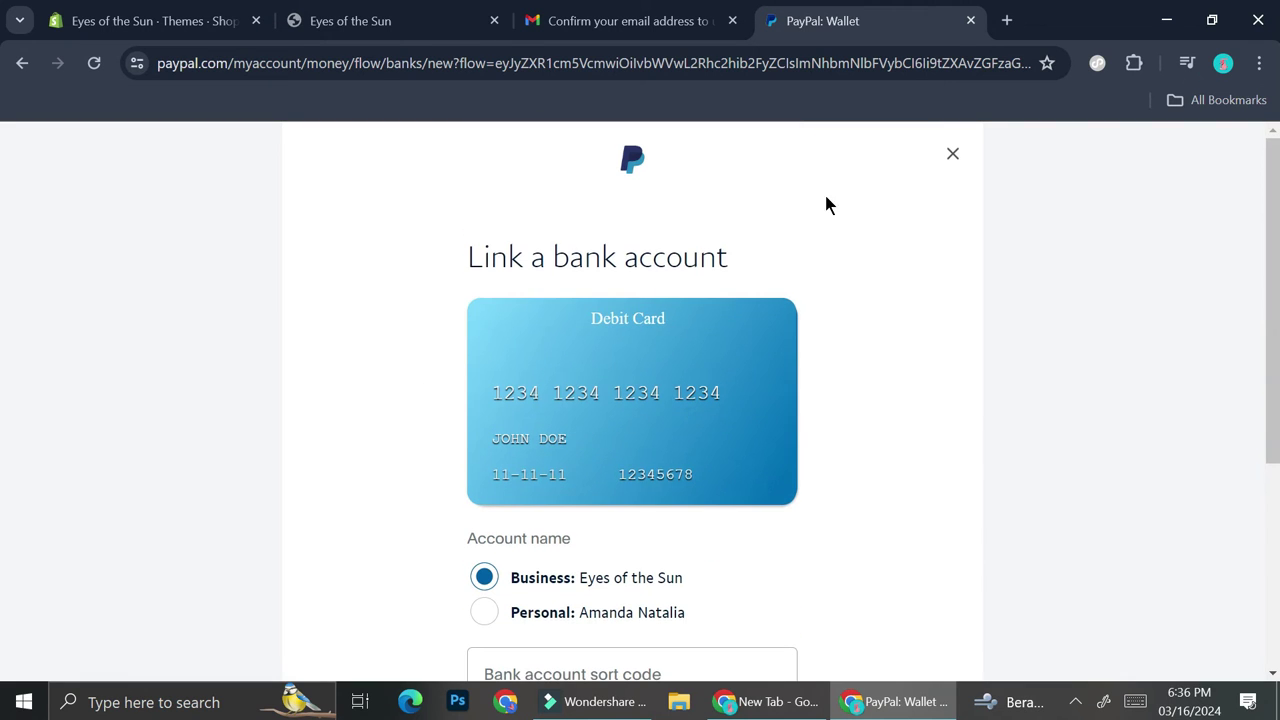
pyautogui.click(950, 155)
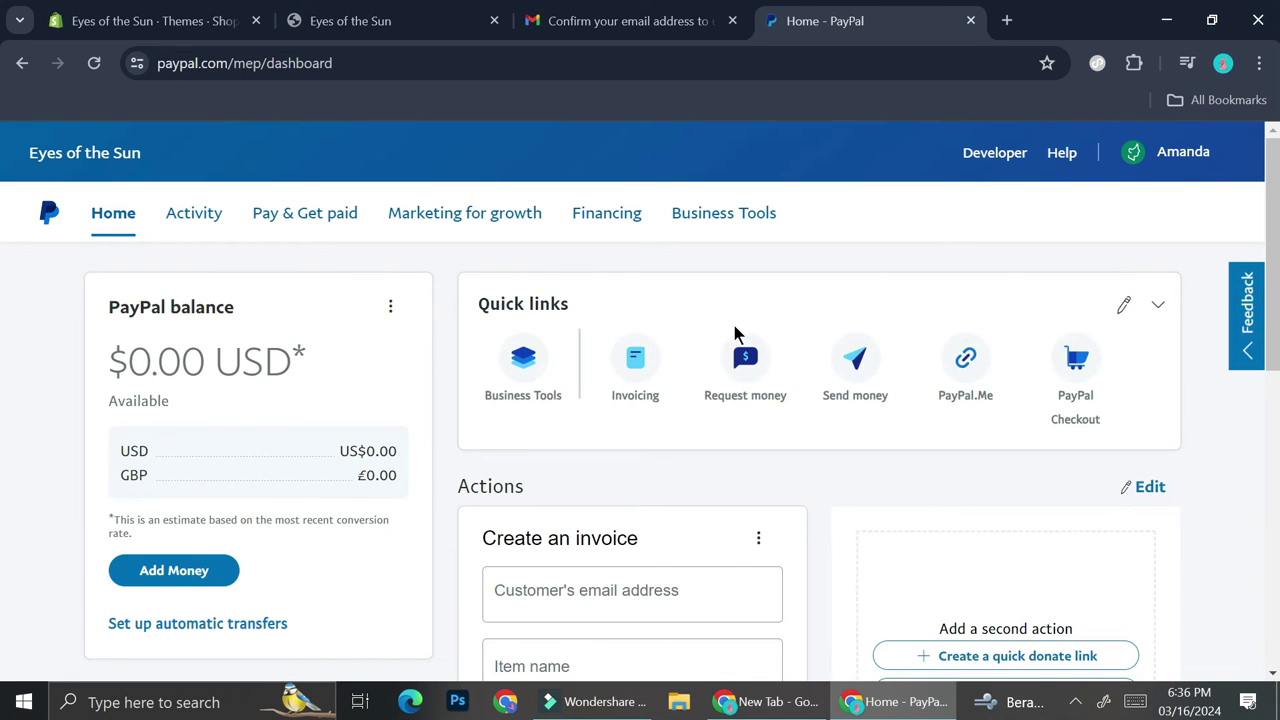
# - Choose 'Choose a way to integrate' on the dashboard's Set up PayPal Checkout card
pyautogui.scroll(-7, 700, 495)
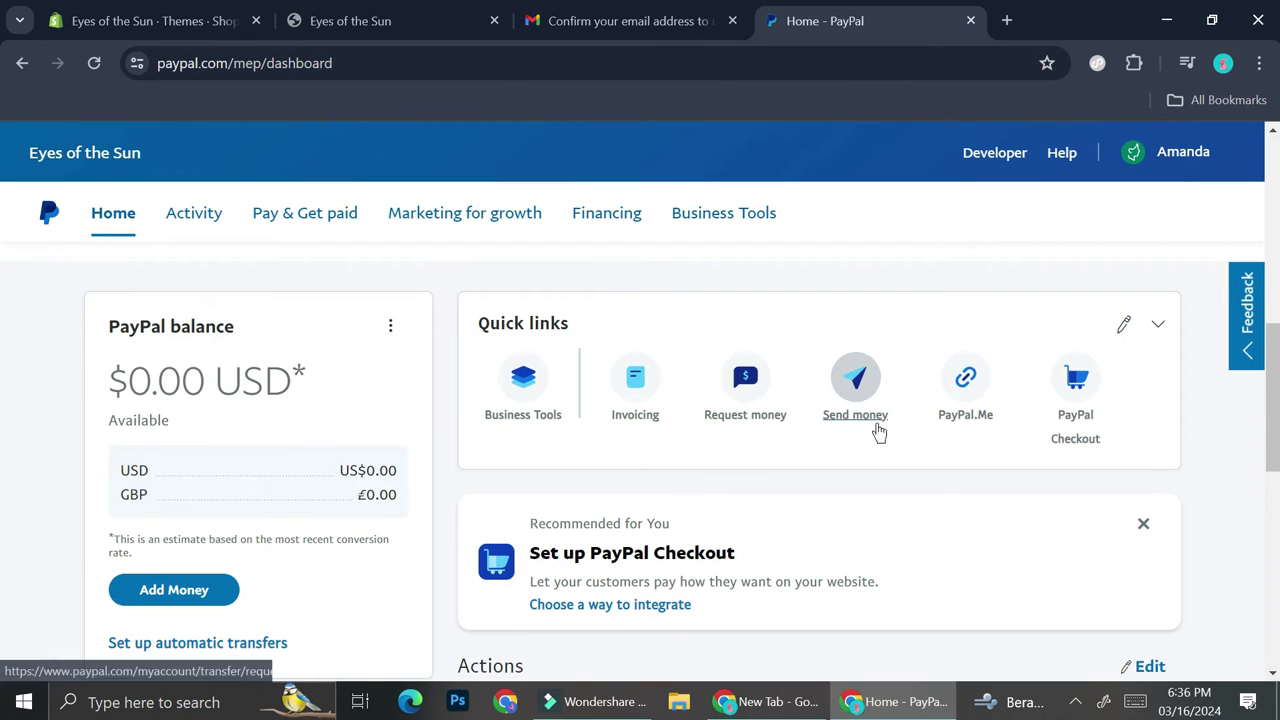
pyautogui.scroll(-1, 994, 449)
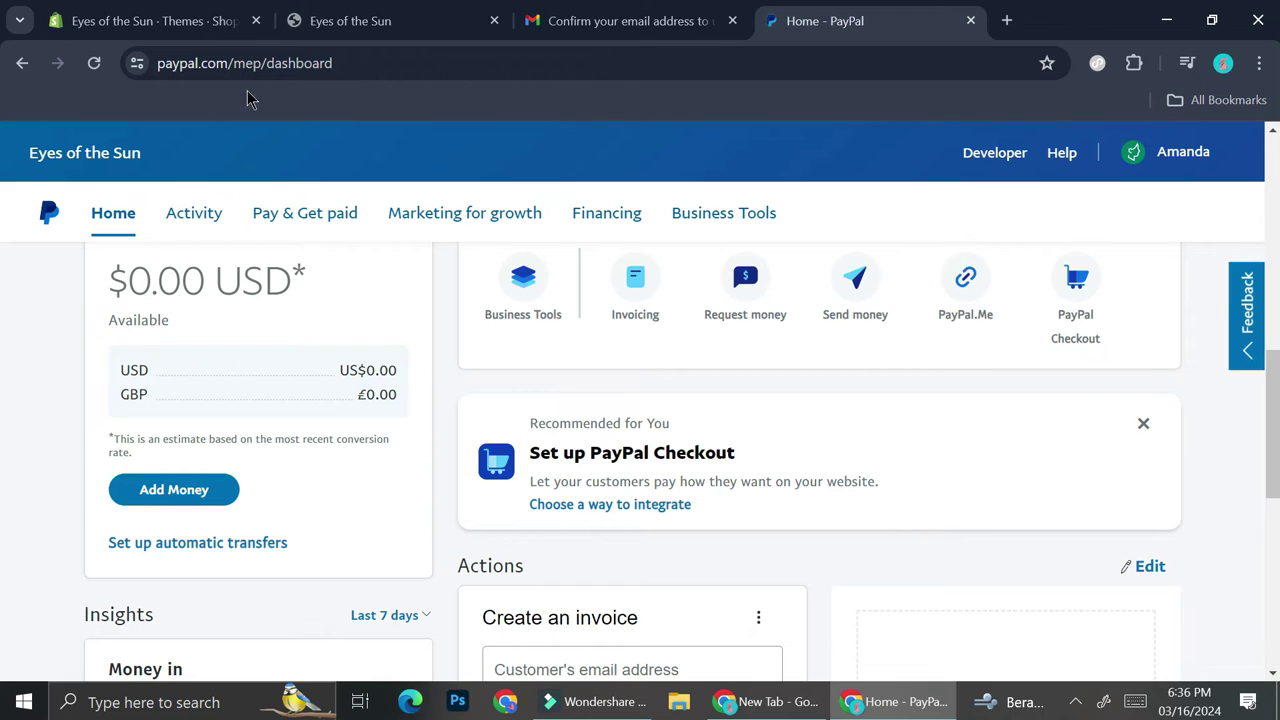
pyautogui.scroll(-6, 749, 466)
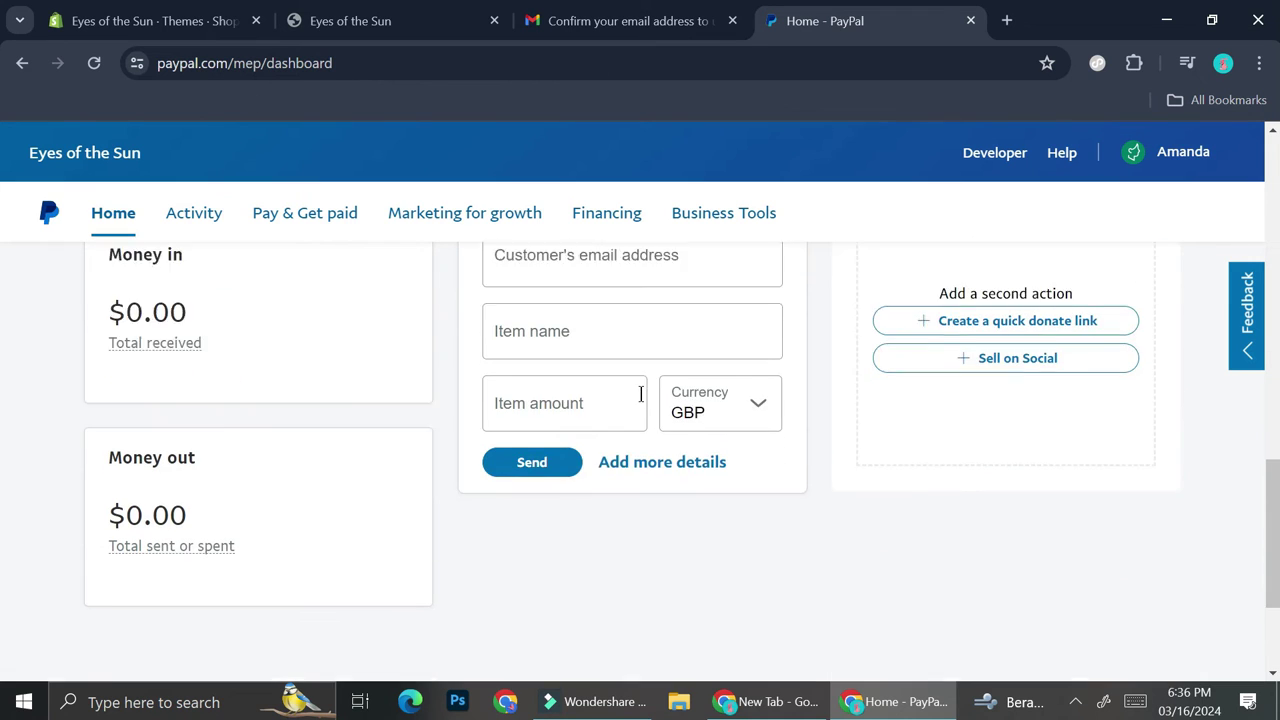
pyautogui.scroll(3, 699, 440)
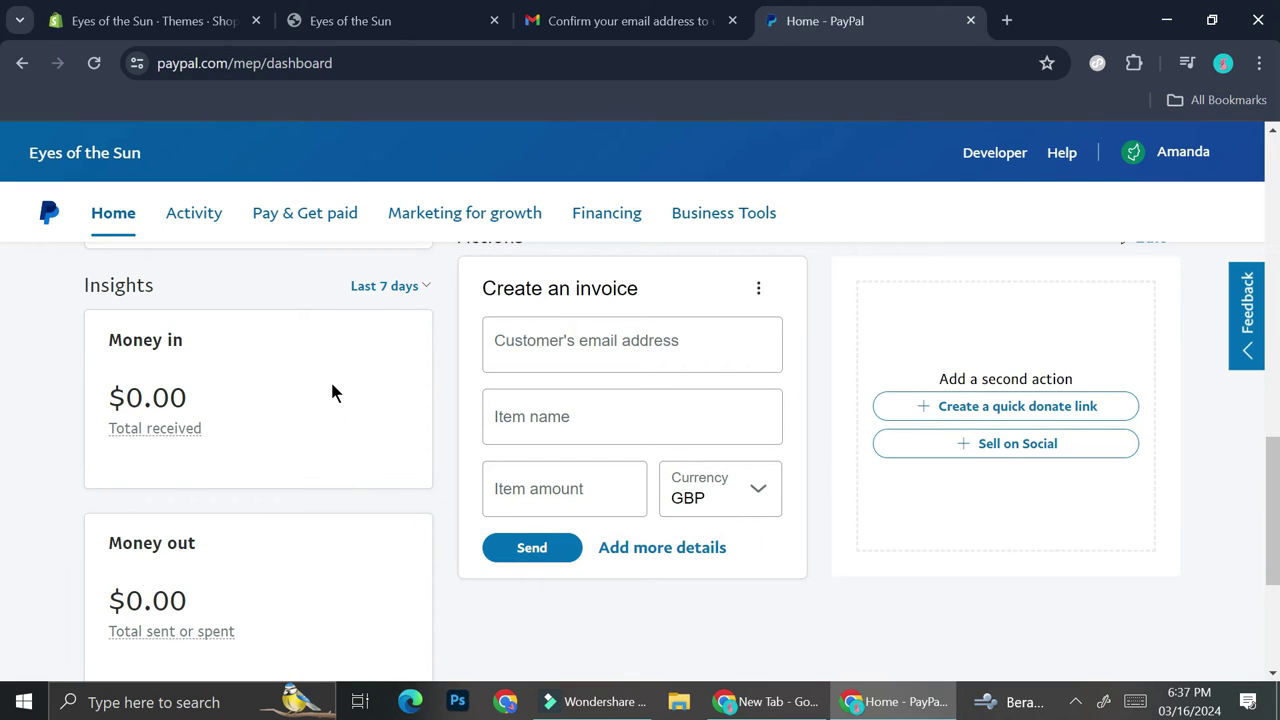
pyautogui.scroll(2, 330, 392)
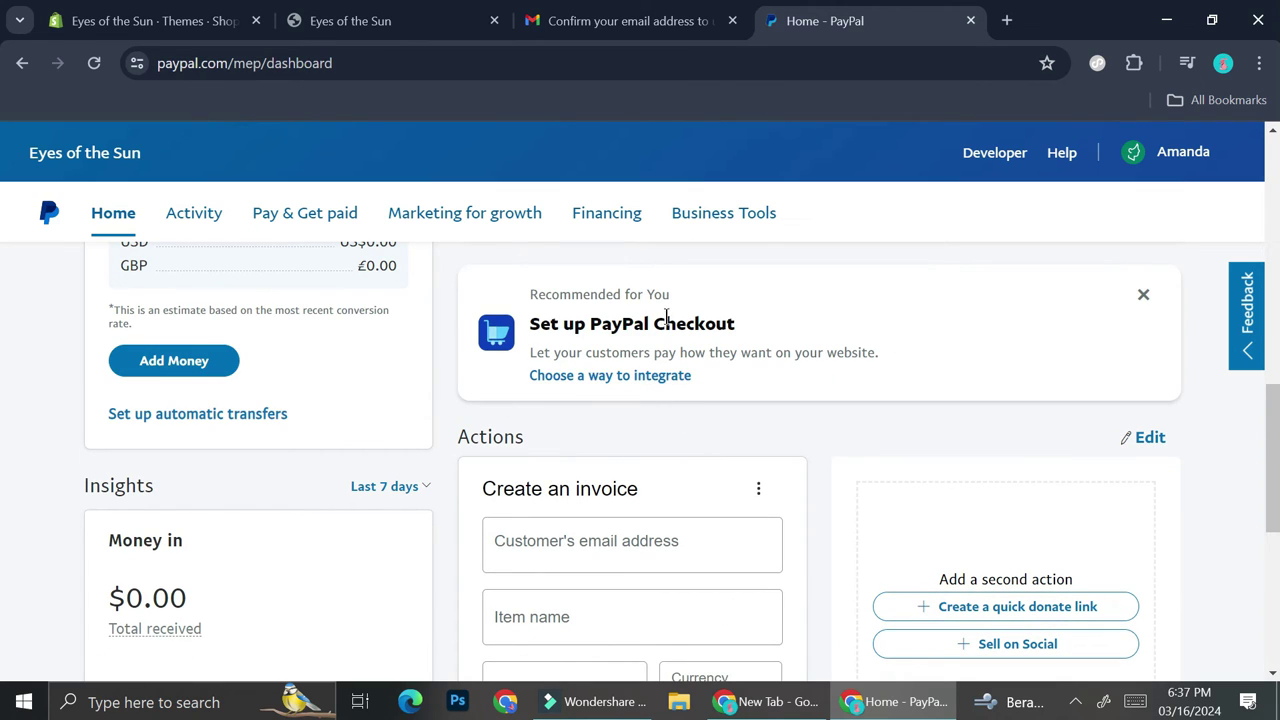
pyautogui.click(663, 385)
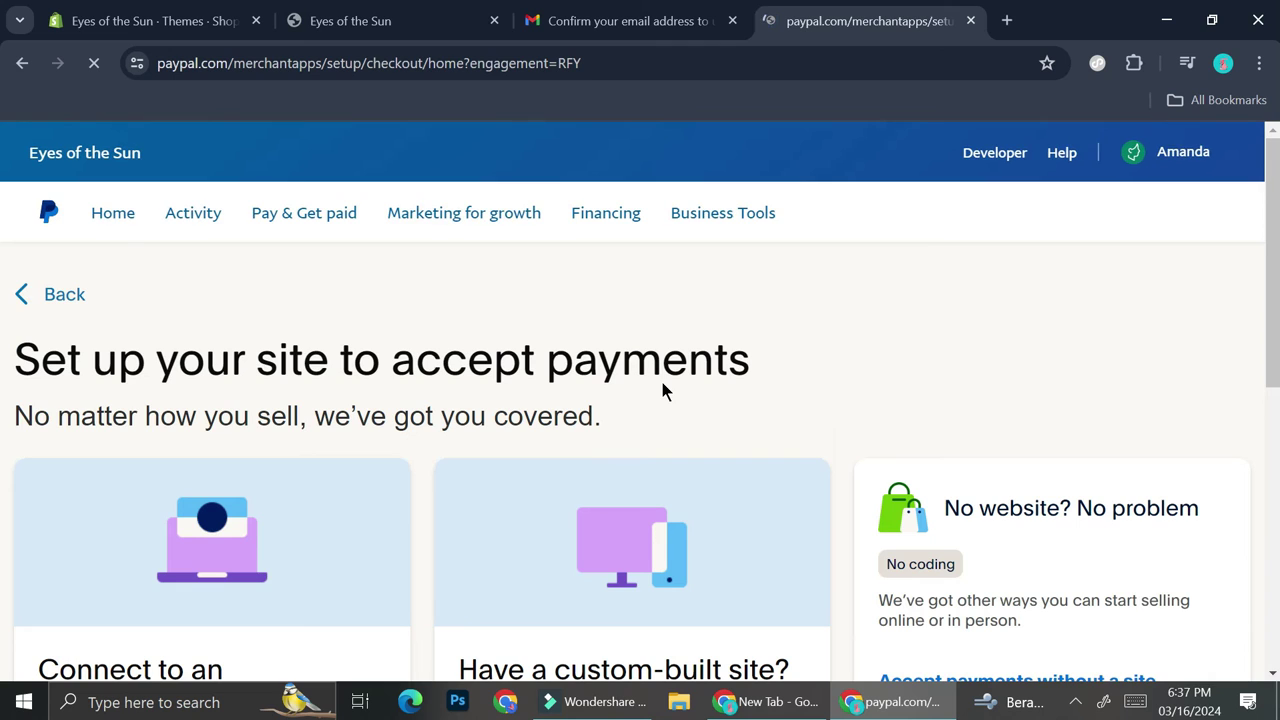
# - Choose Get Started under 'Connect to an ecommerce platform?' to list Shopify, WooCommerce, Squarespace and others
pyautogui.scroll(-1, 211, 330)
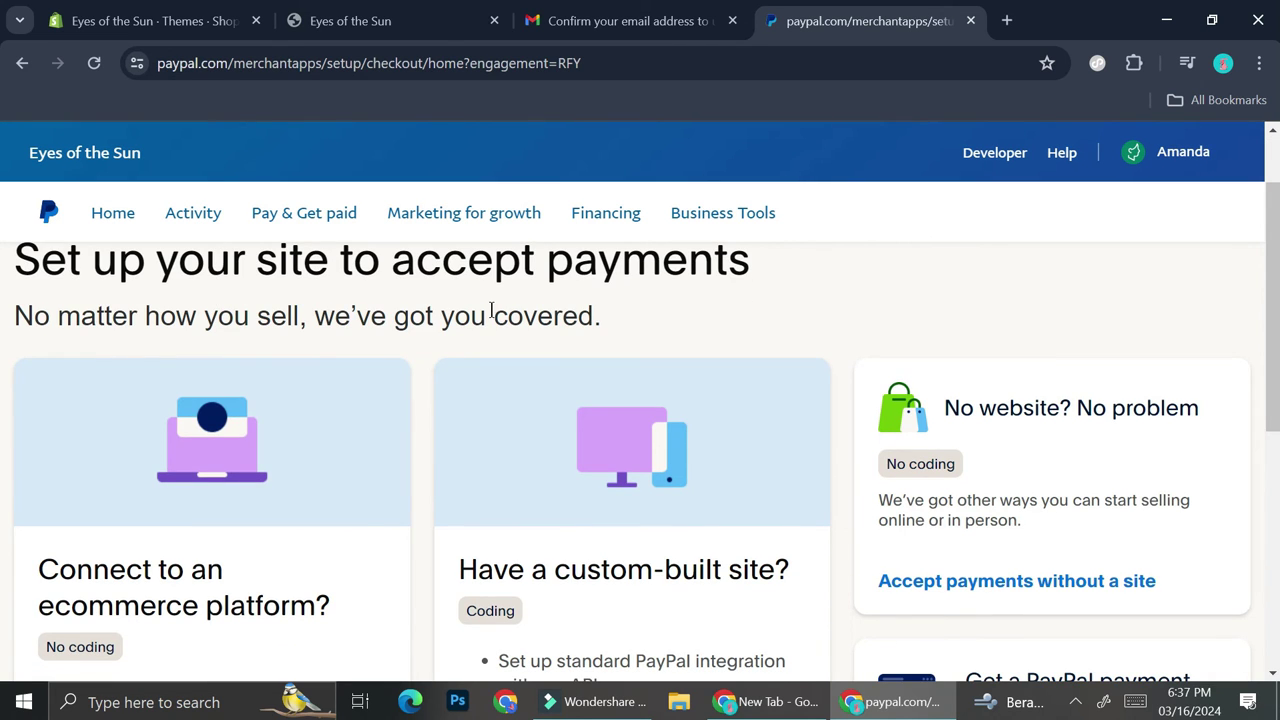
pyautogui.scroll(-1, 561, 308)
pyautogui.scroll(-2, 287, 398)
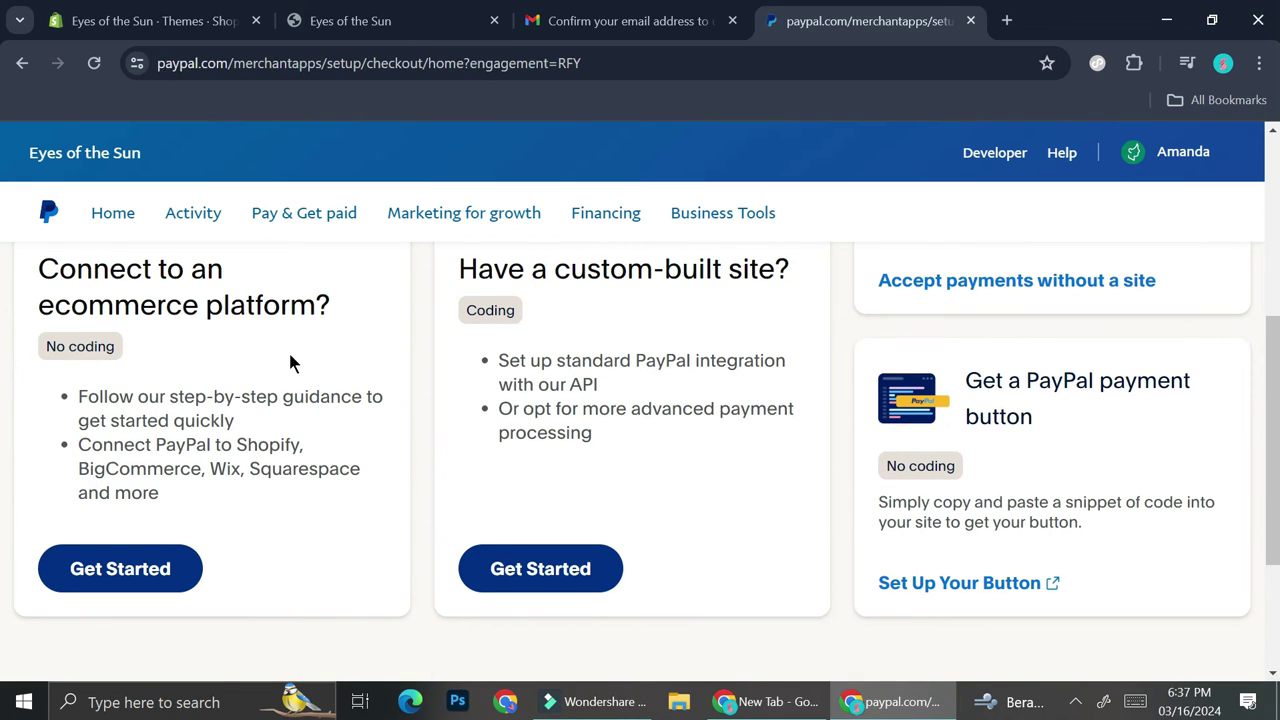
pyautogui.scroll(1, 276, 352)
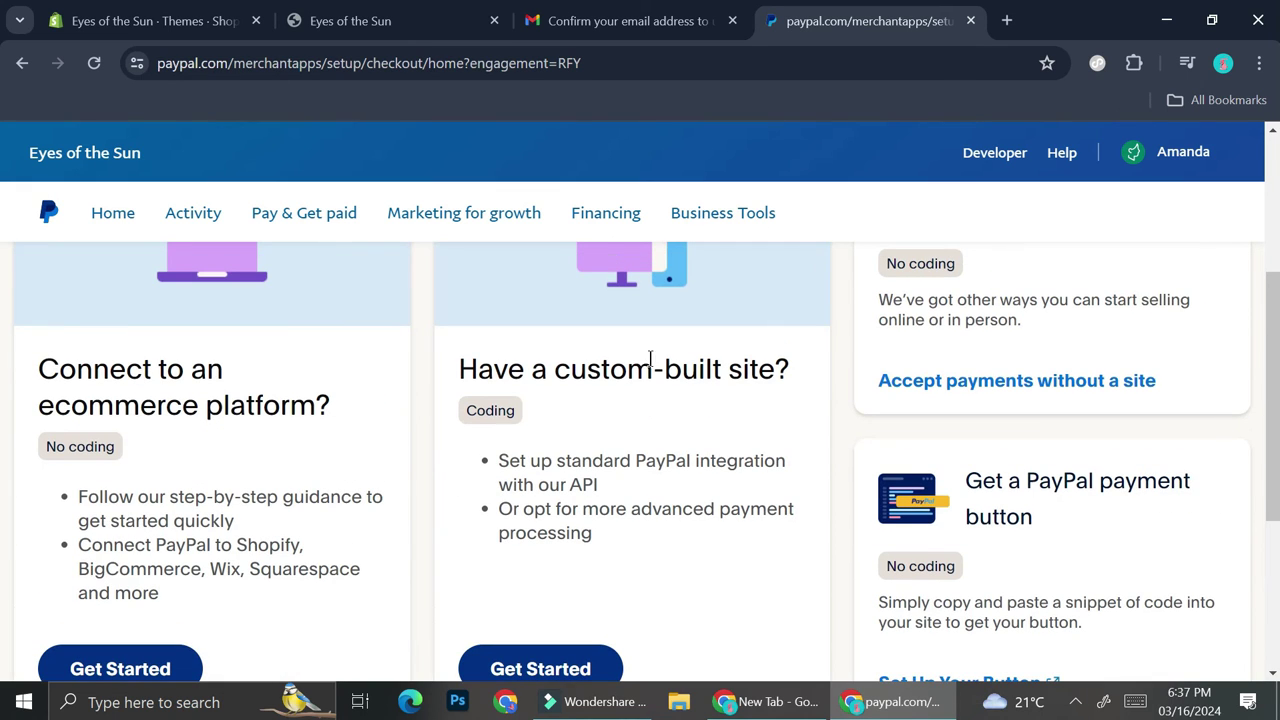
pyautogui.scroll(-2, 626, 406)
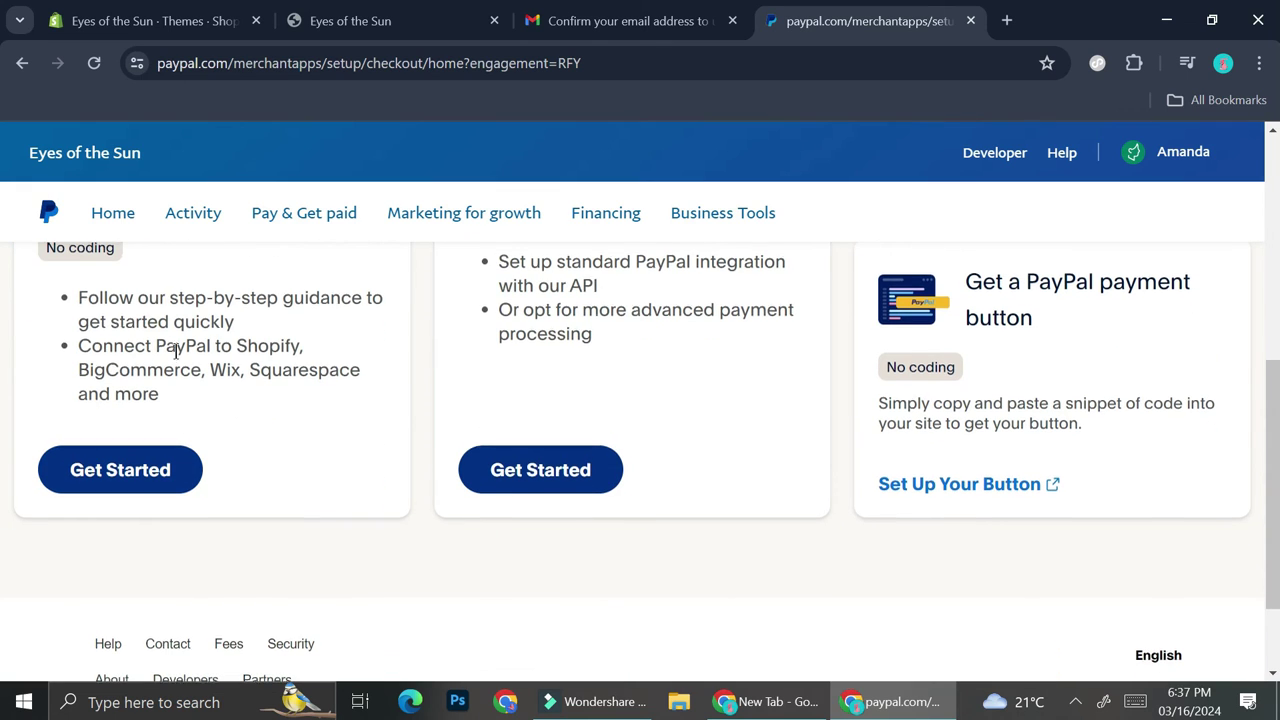
pyautogui.scroll(1, 176, 350)
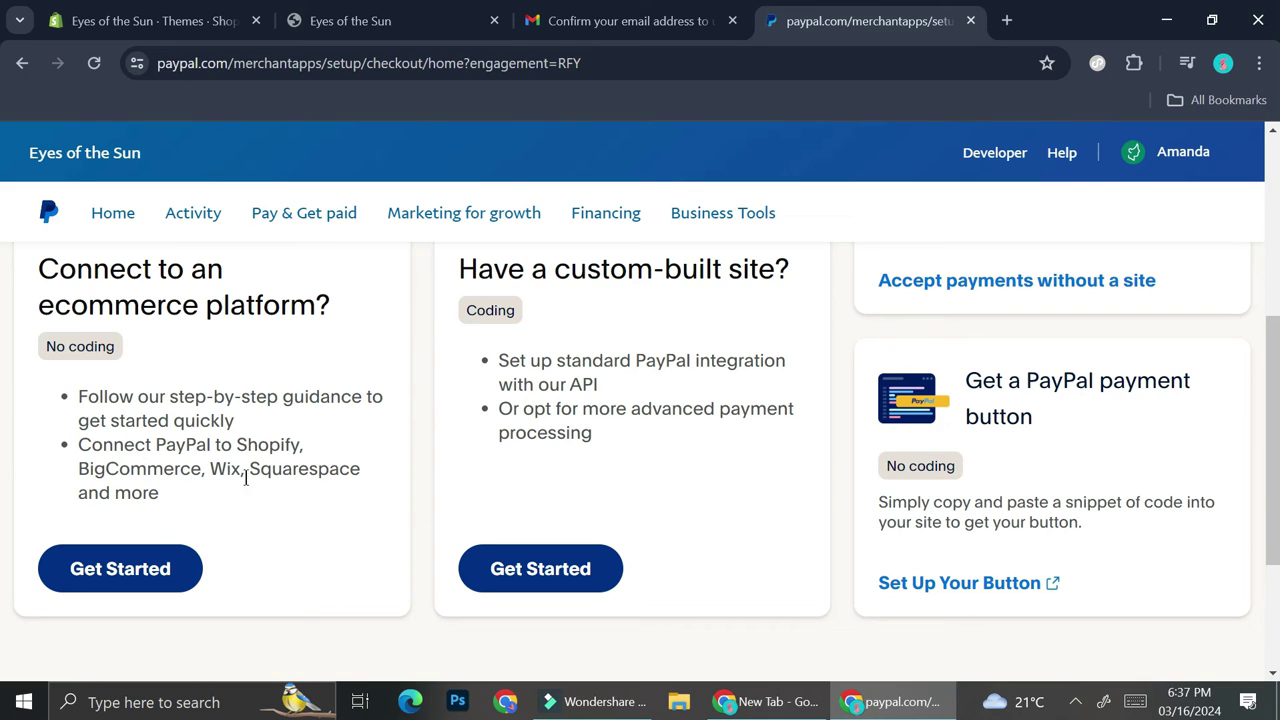
pyautogui.click(145, 562)
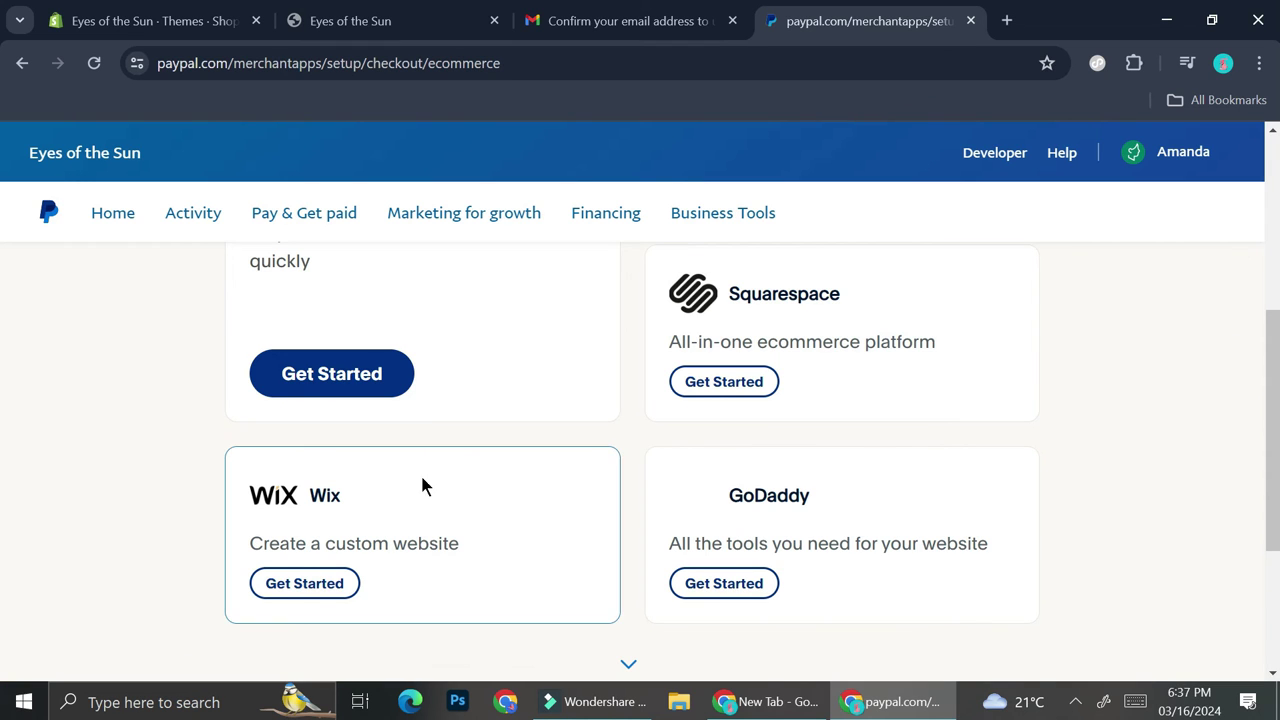
pyautogui.scroll(3, 441, 465)
pyautogui.scroll(-1, 441, 465)
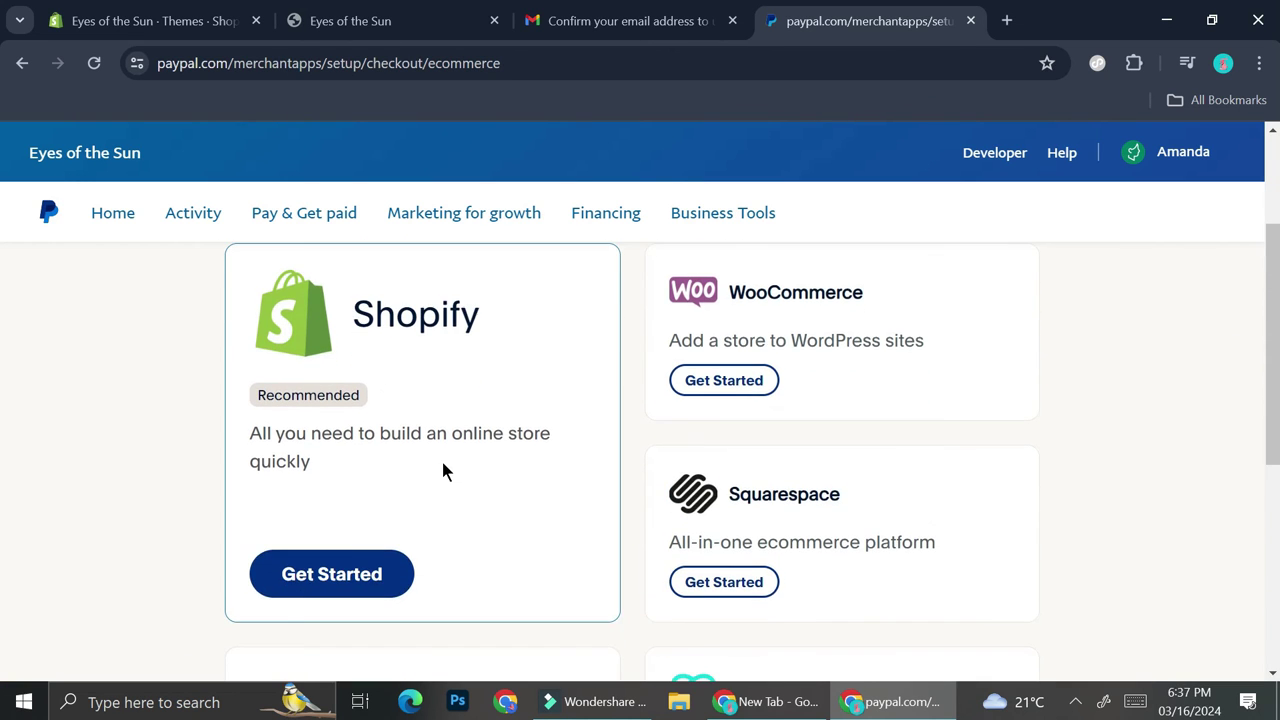
# - Open the Shopify card's setup instructions and scroll through its nine activation steps
pyautogui.click(371, 589)
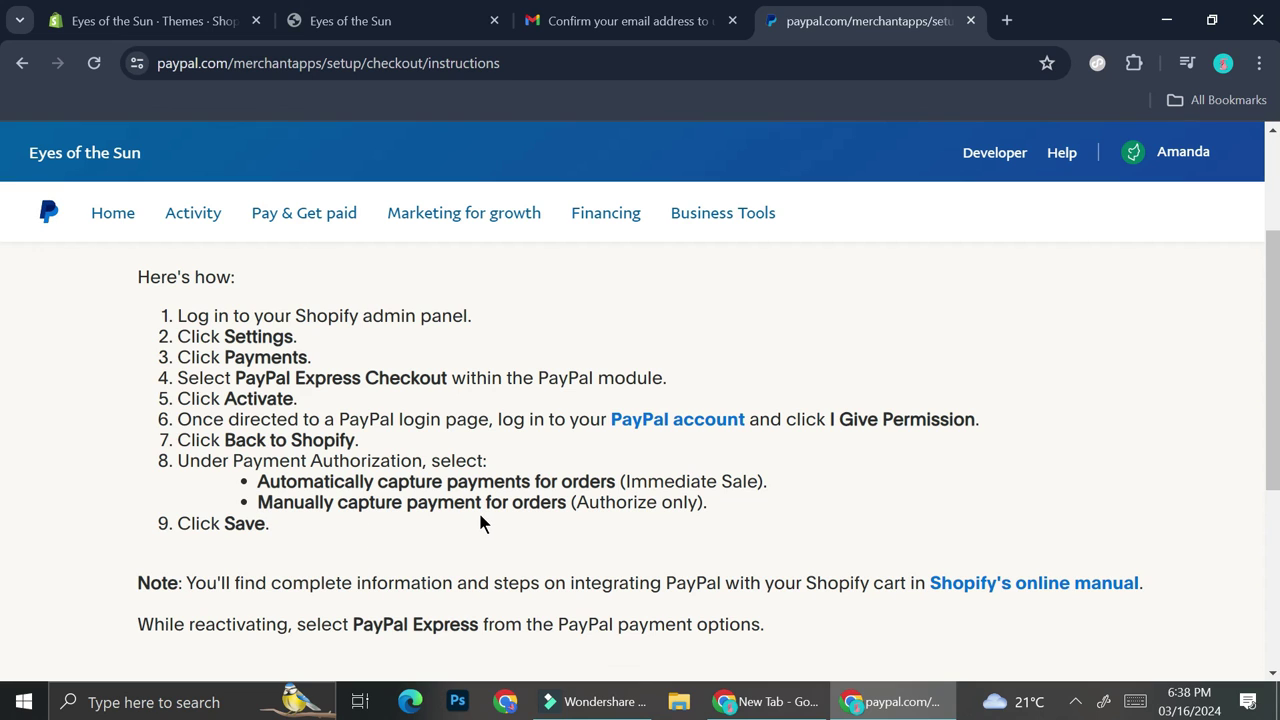
pyautogui.scroll(-1, 480, 518)
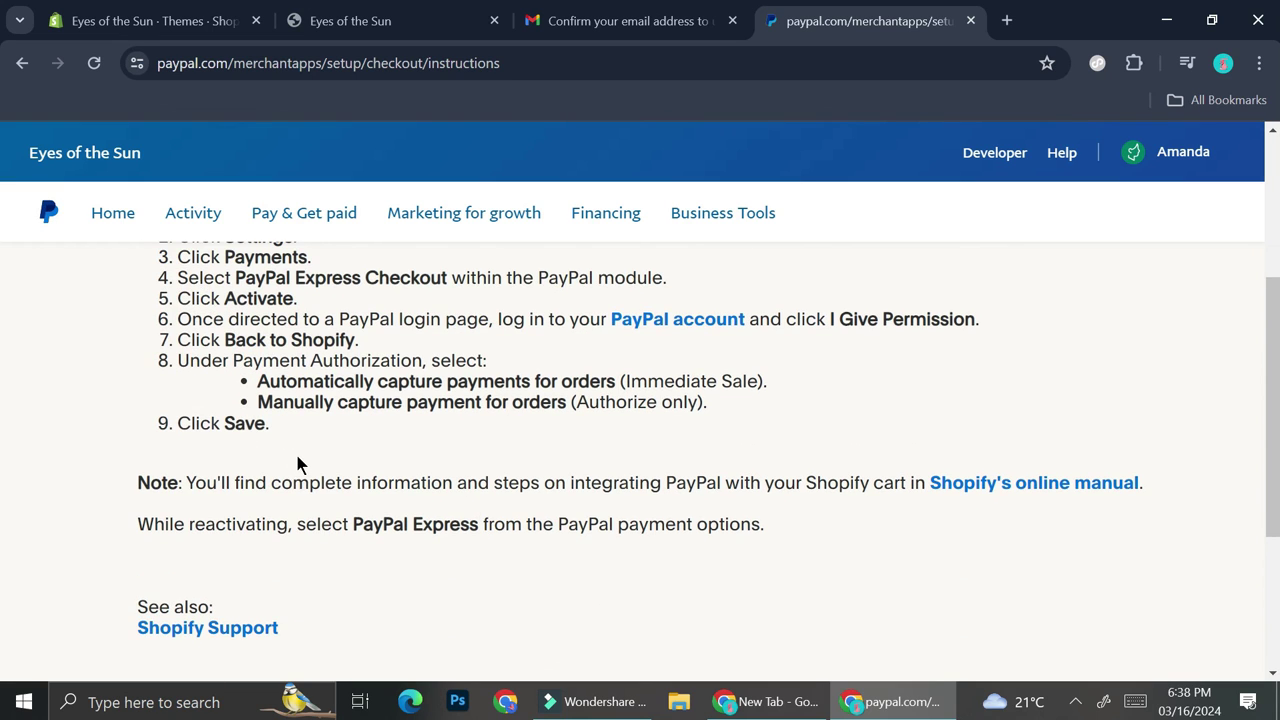
pyautogui.scroll(1, 297, 463)
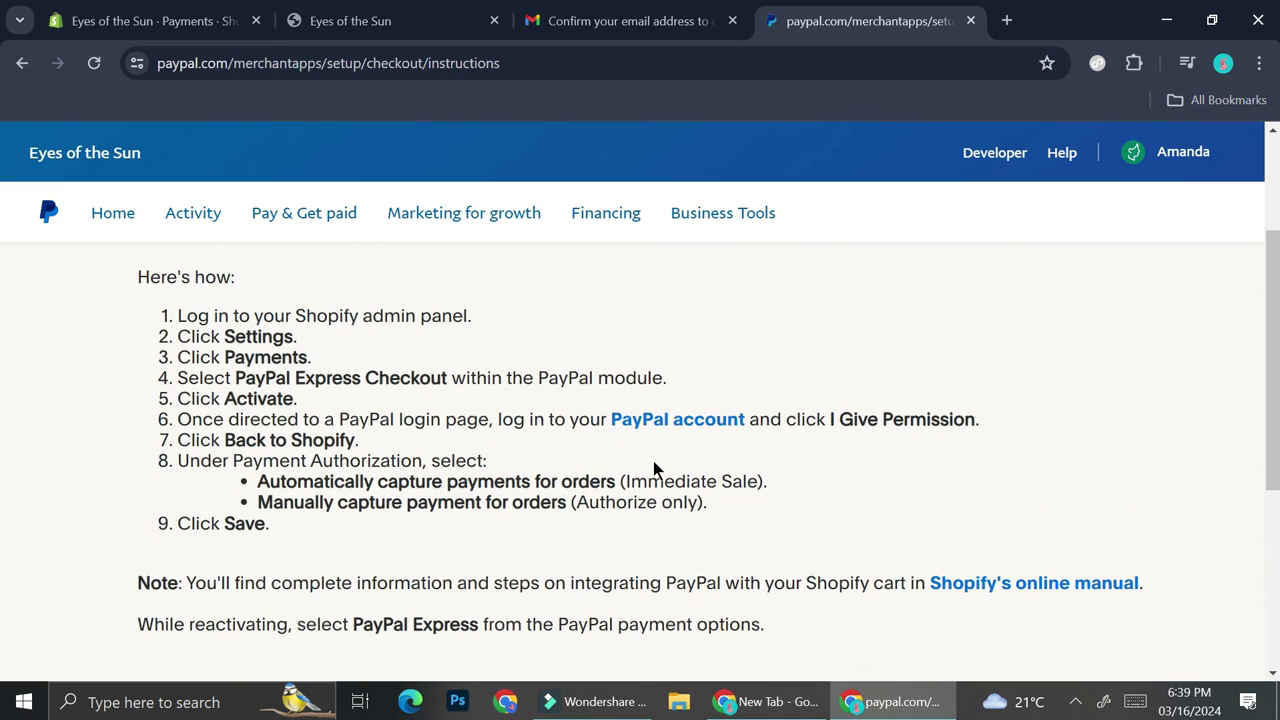